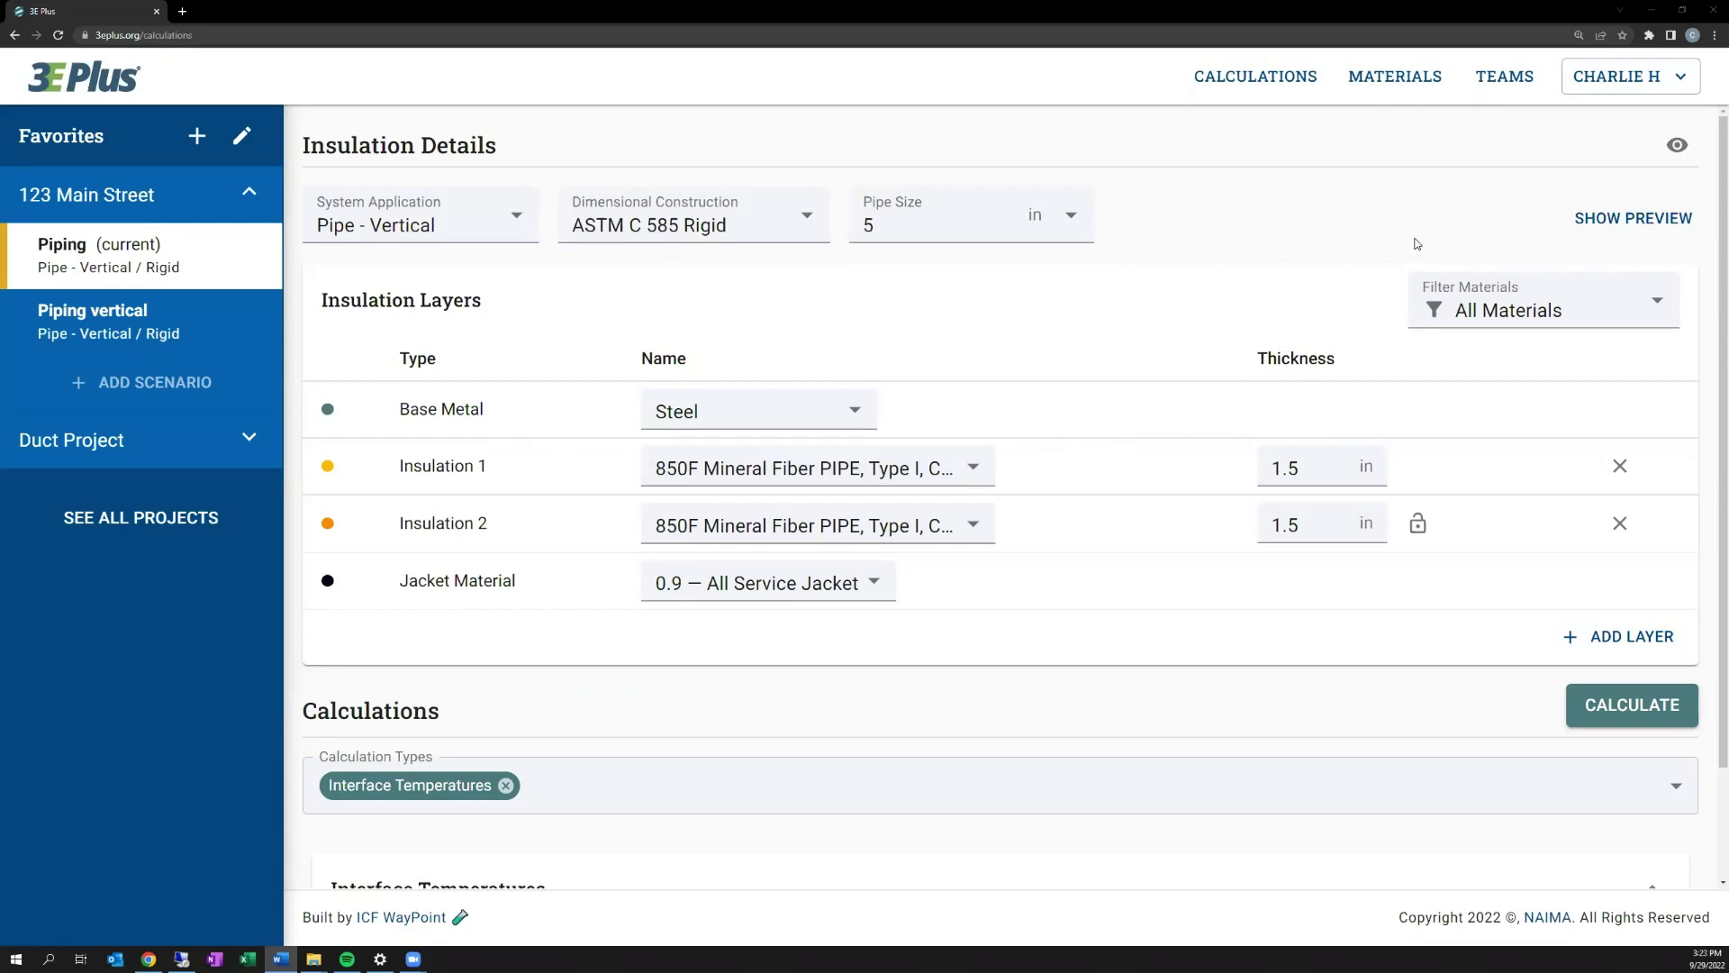
Open the materials library and show the Insulation Materials list.
{"action": "left_click", "coordinate": [1416, 86]}
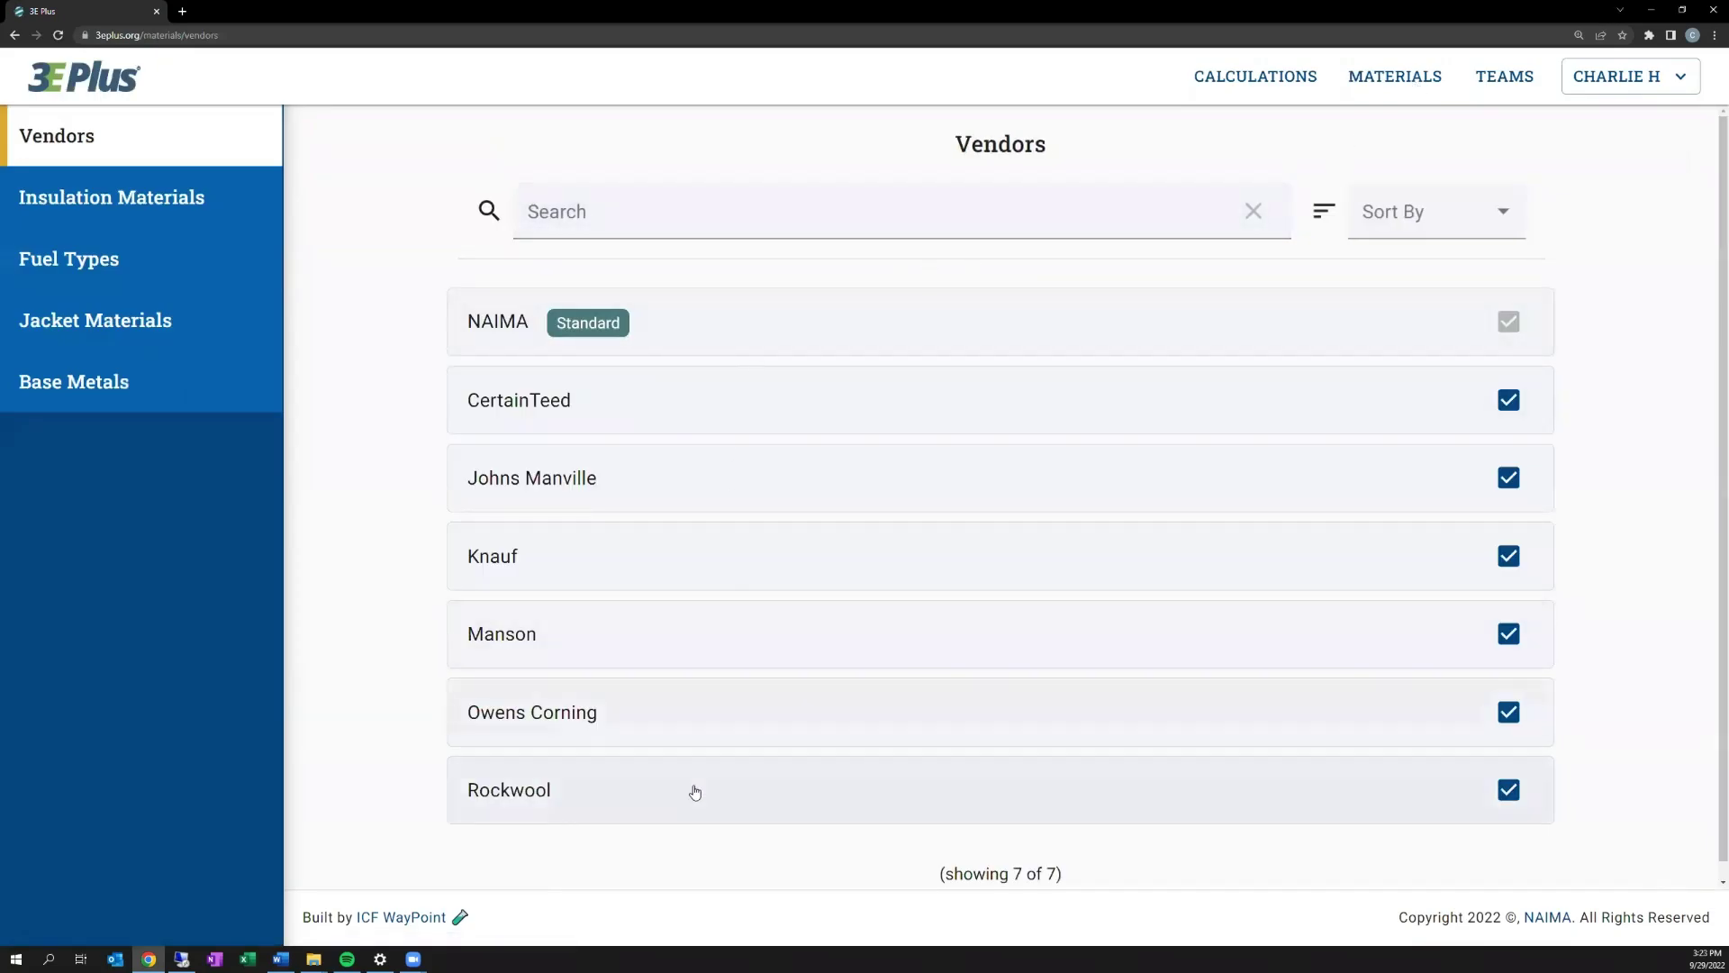
{"action": "left_click", "coordinate": [197, 202]}
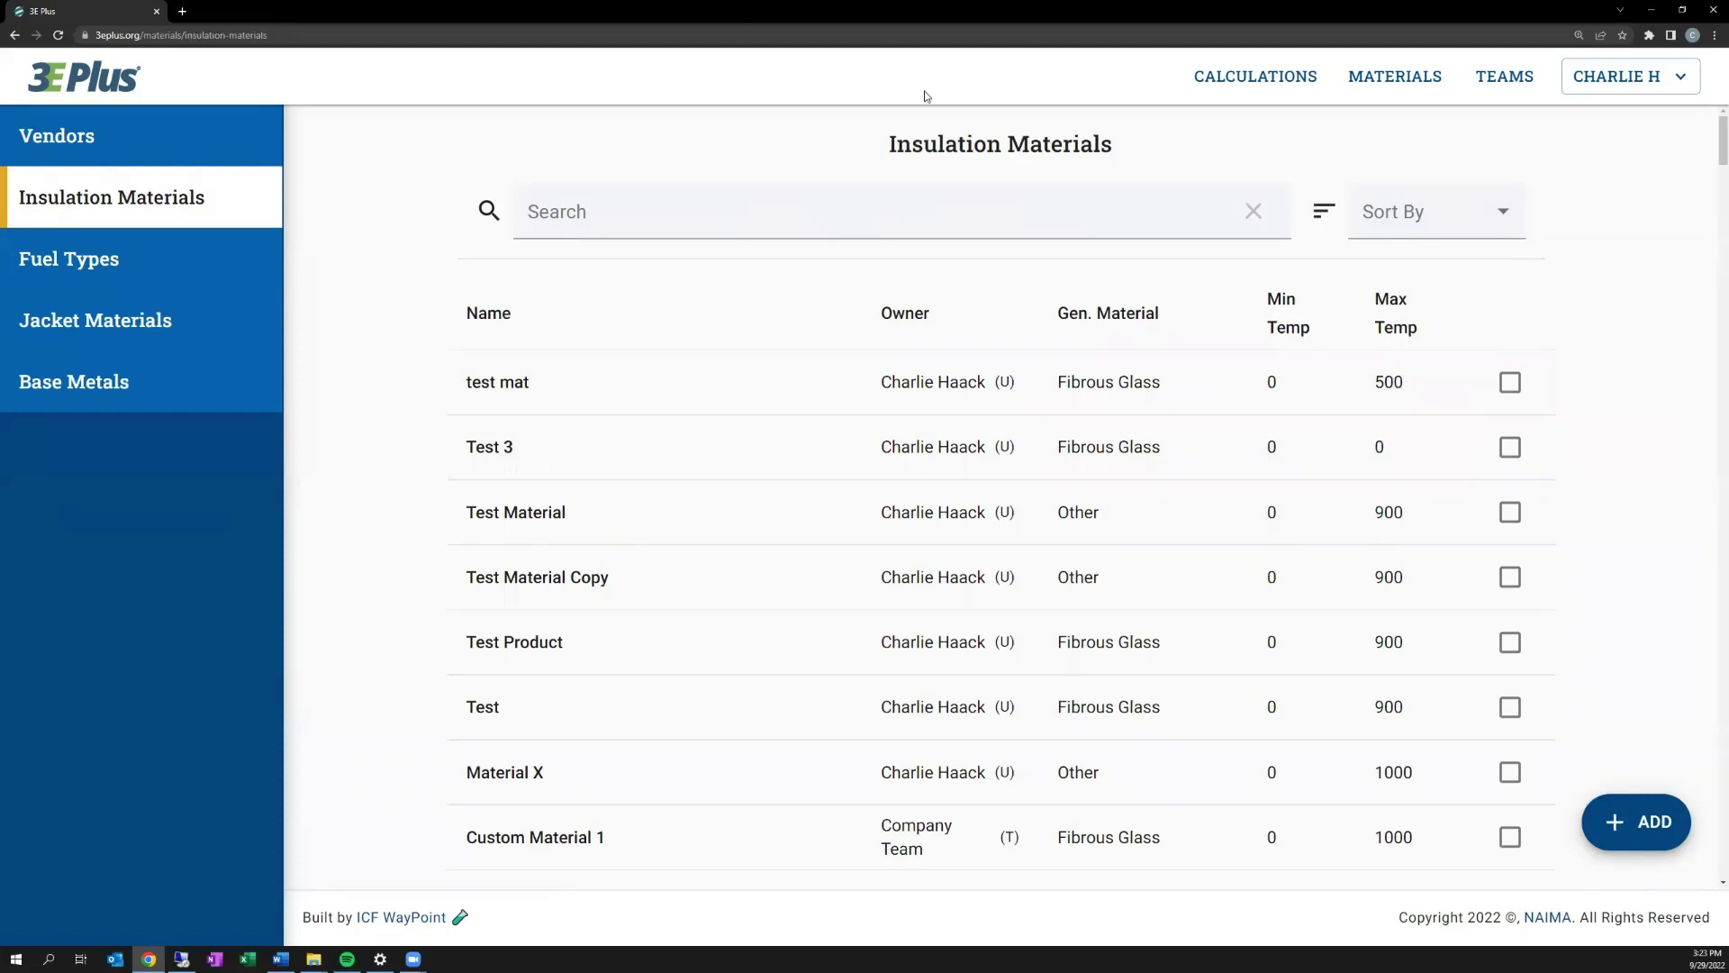
Search the insulation materials for C547, then clear the search.
{"action": "left_click", "coordinate": [827, 201]}
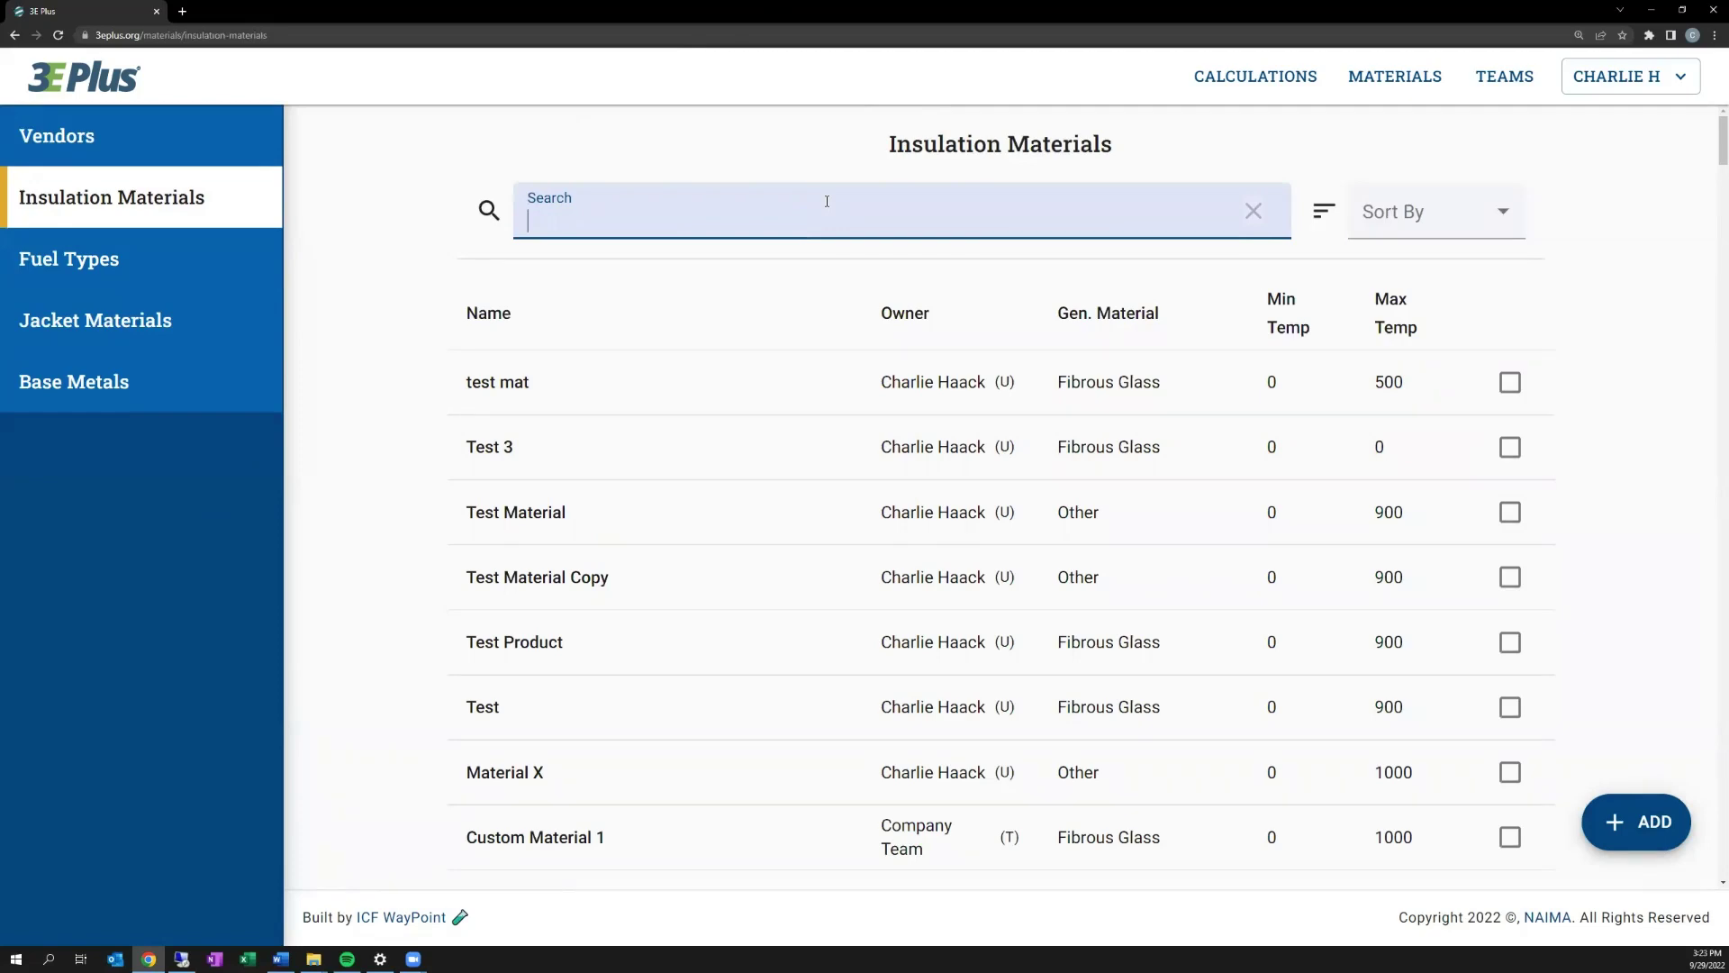
{"action": "type", "text": "C"}
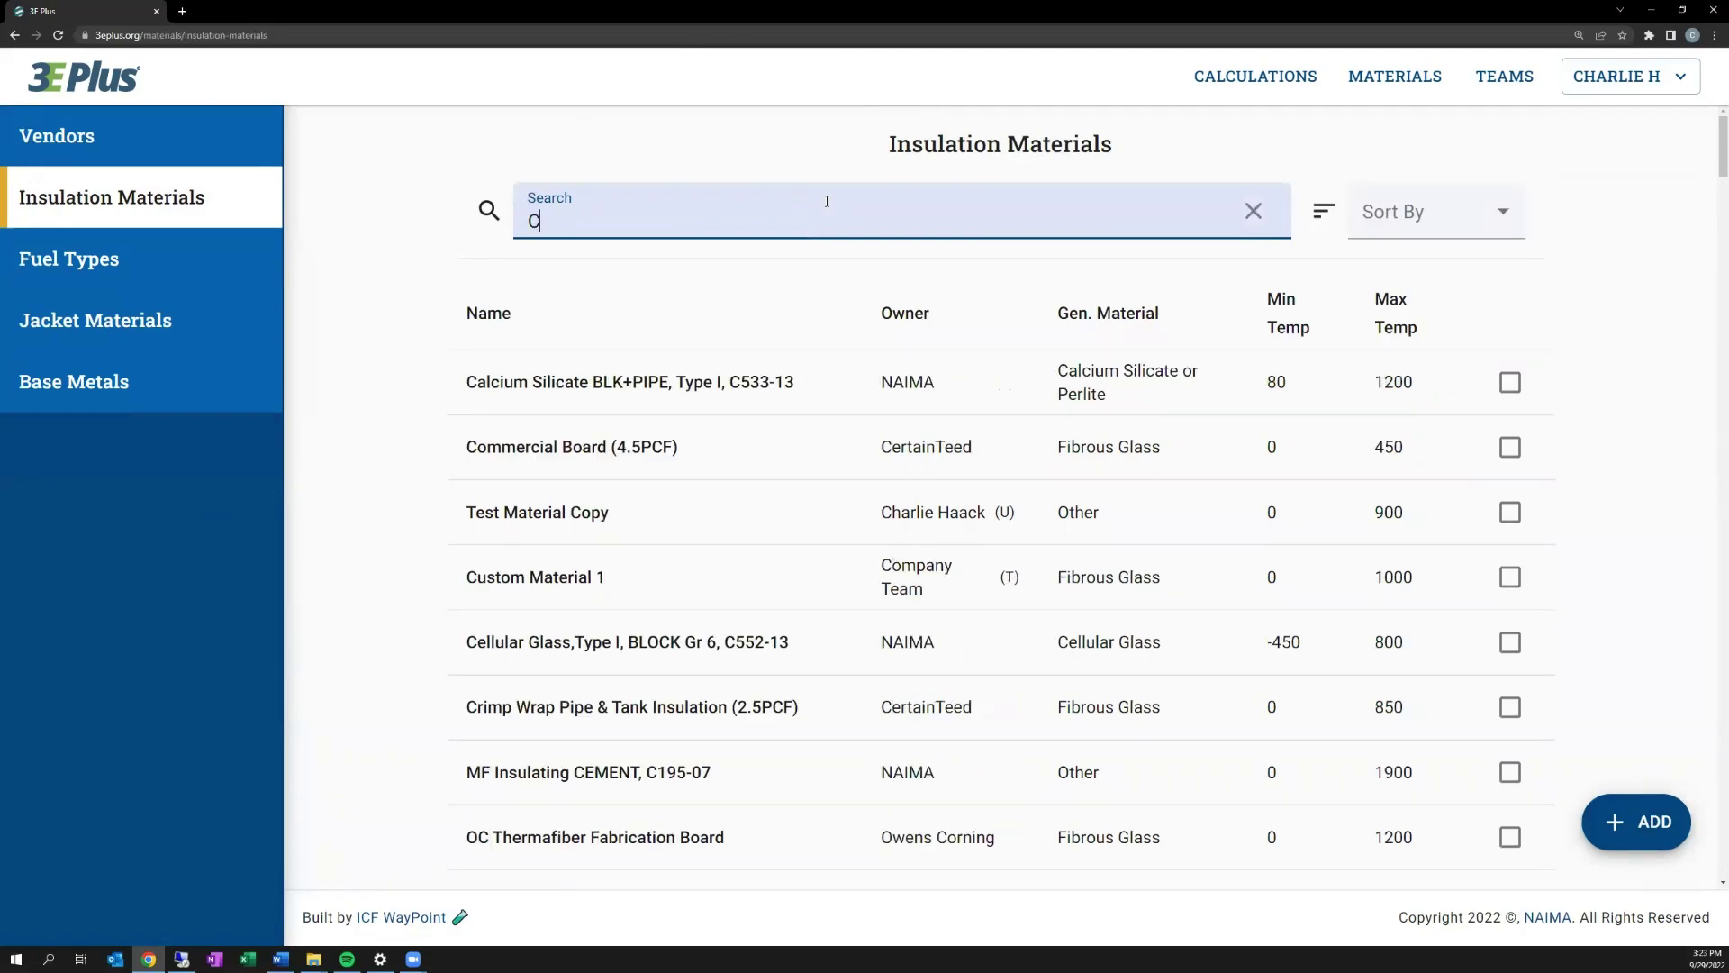
{"action": "type", "text": "547"}
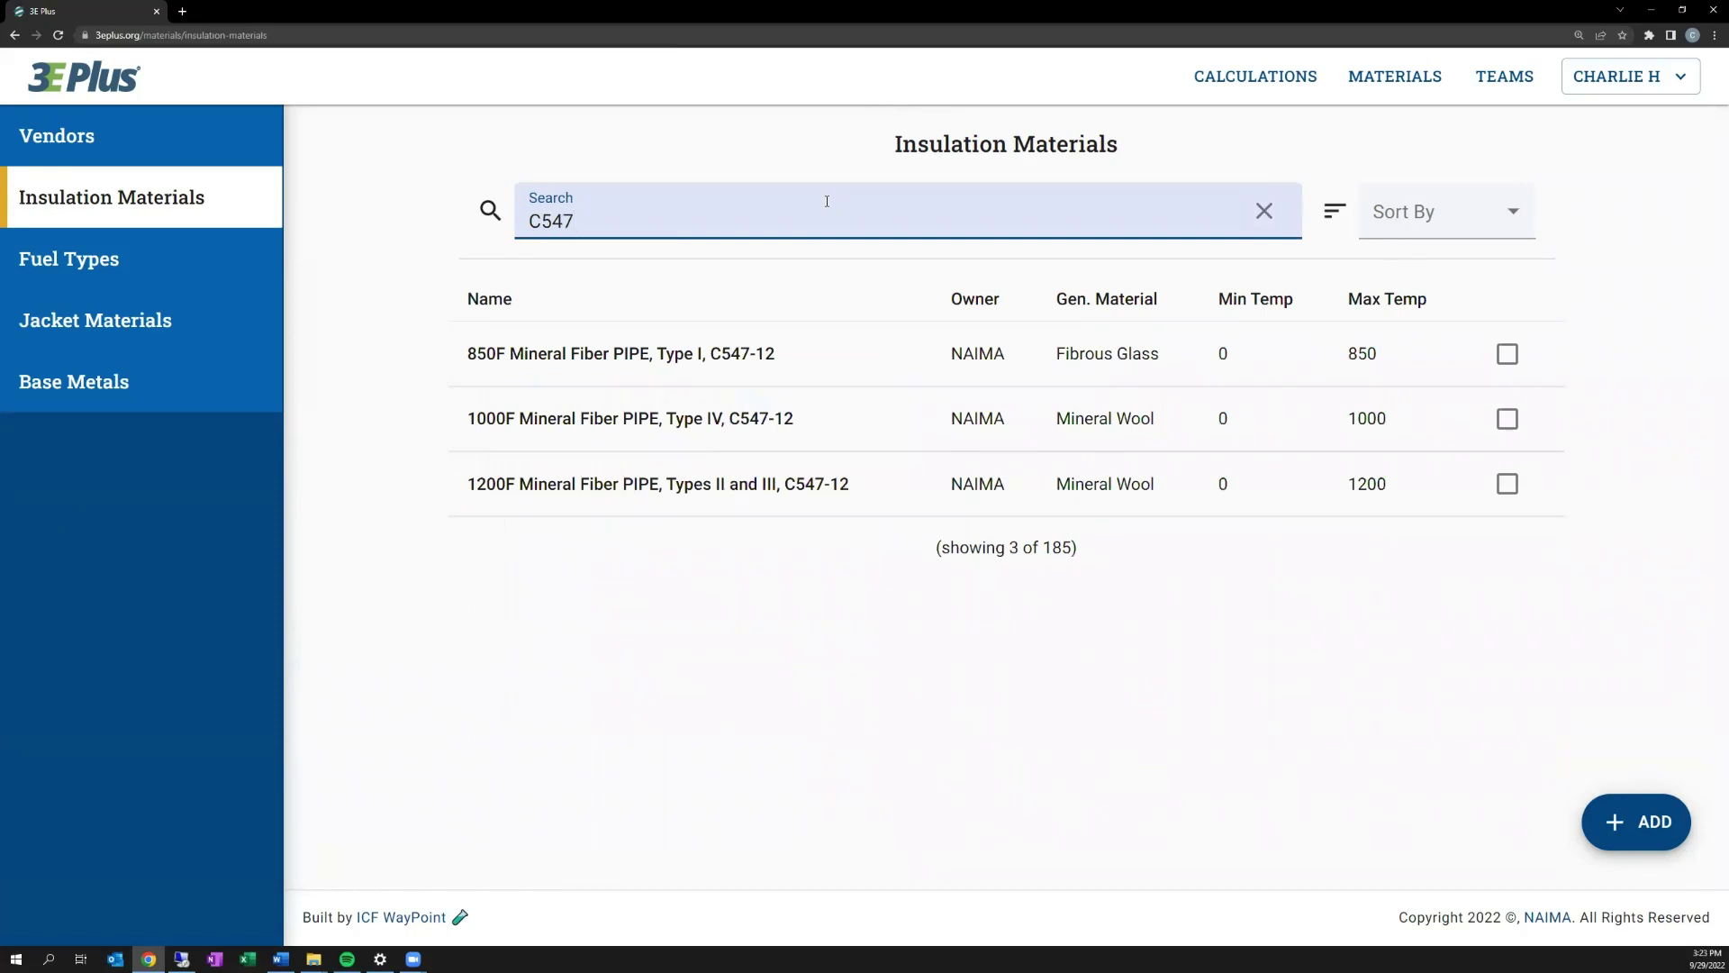
{"action": "key", "text": "BackSpace"}
{"action": "key", "text": "BackSpace"}
{"action": "key", "text": "BackSpace"}
{"action": "key", "text": "BackSpace"}
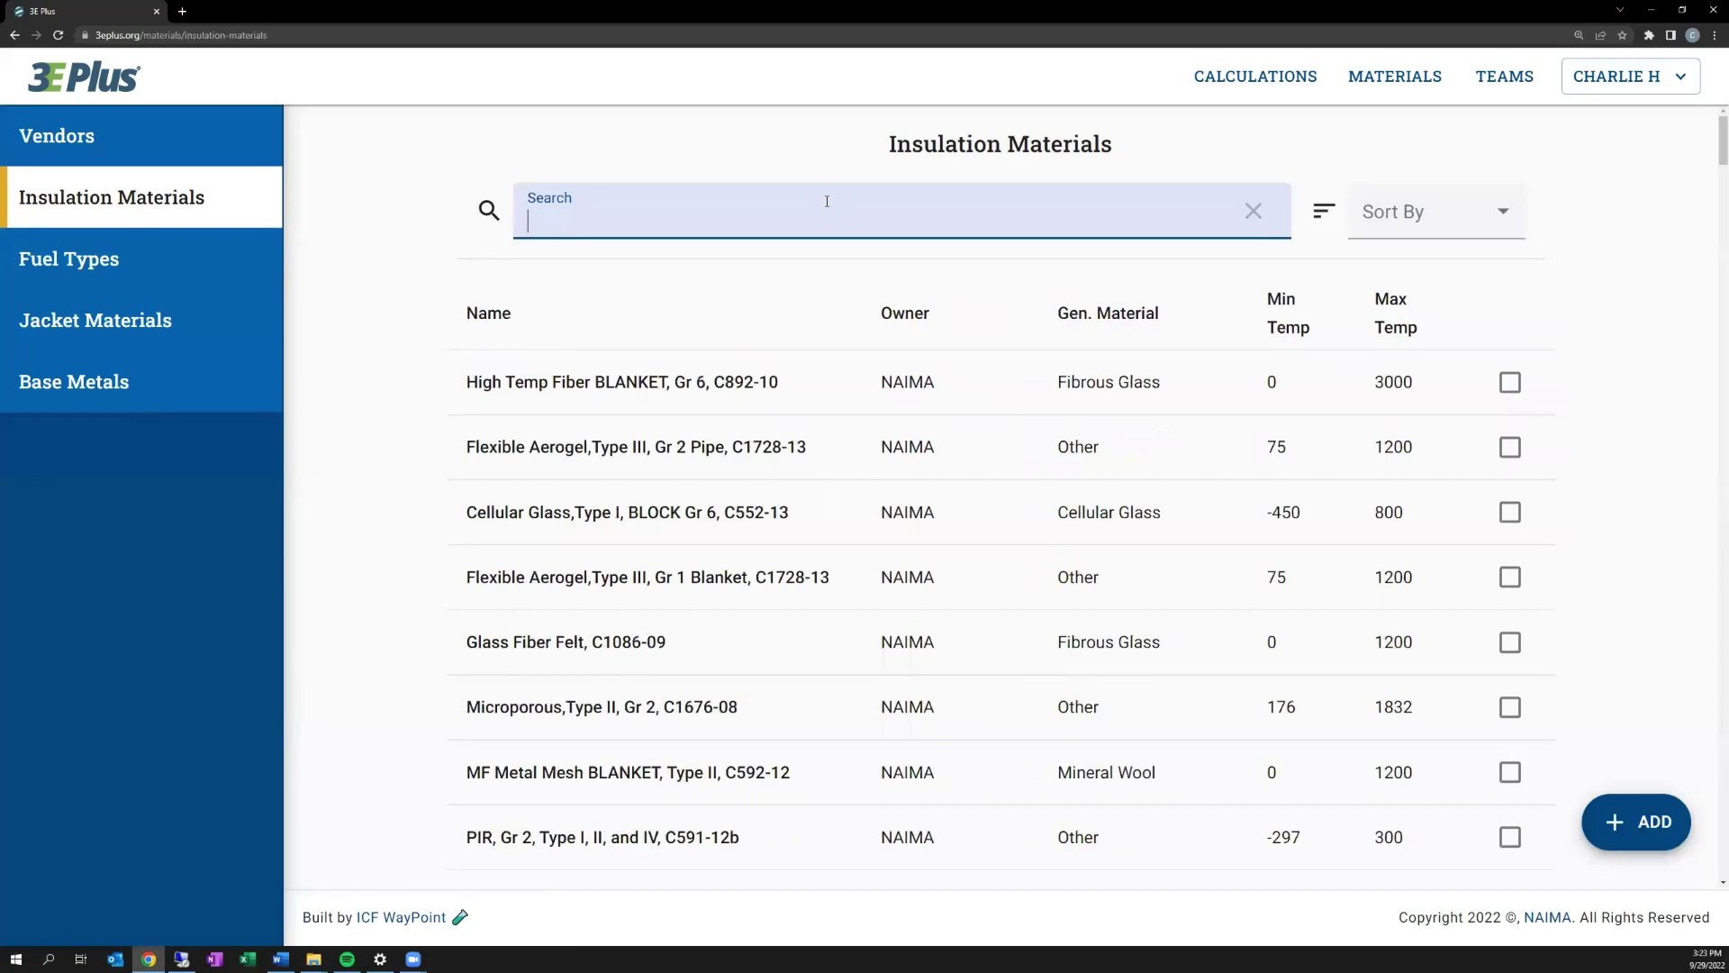
Sort the list by Owner, then by Min Temp, and finally back by Name.
{"action": "left_click", "coordinate": [1432, 212]}
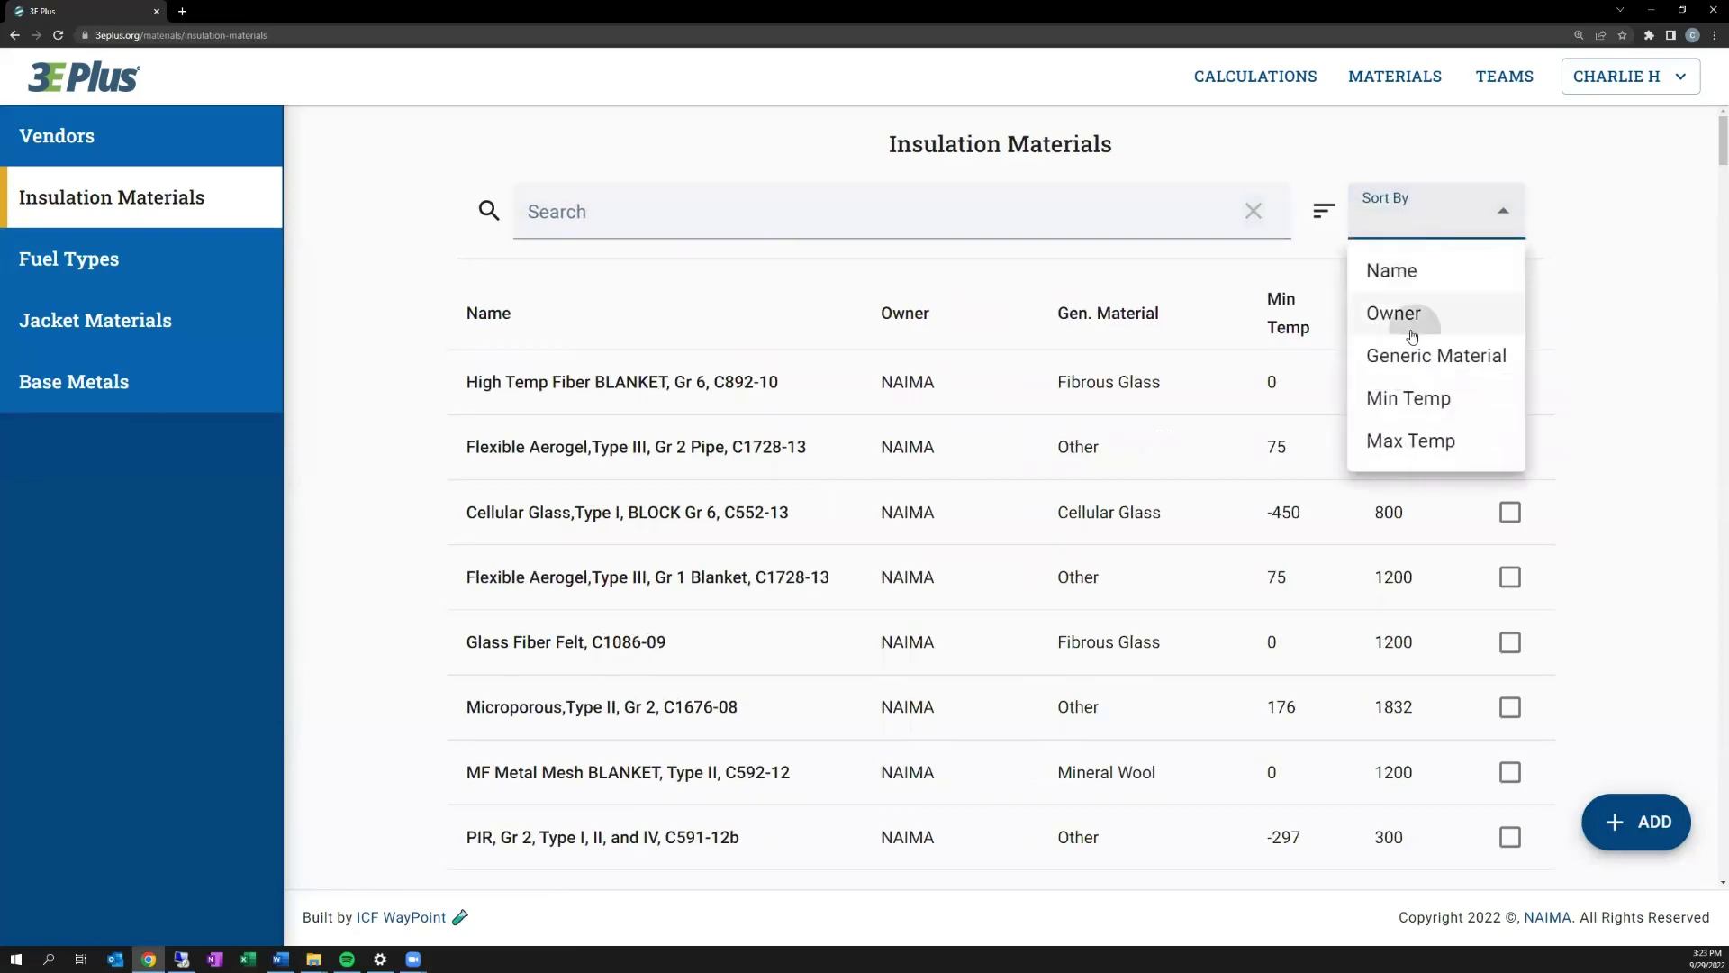
{"action": "left_click", "coordinate": [1386, 311]}
{"action": "scroll", "coordinate": [878, 465], "scroll_direction": "down", "scroll_amount": 5}
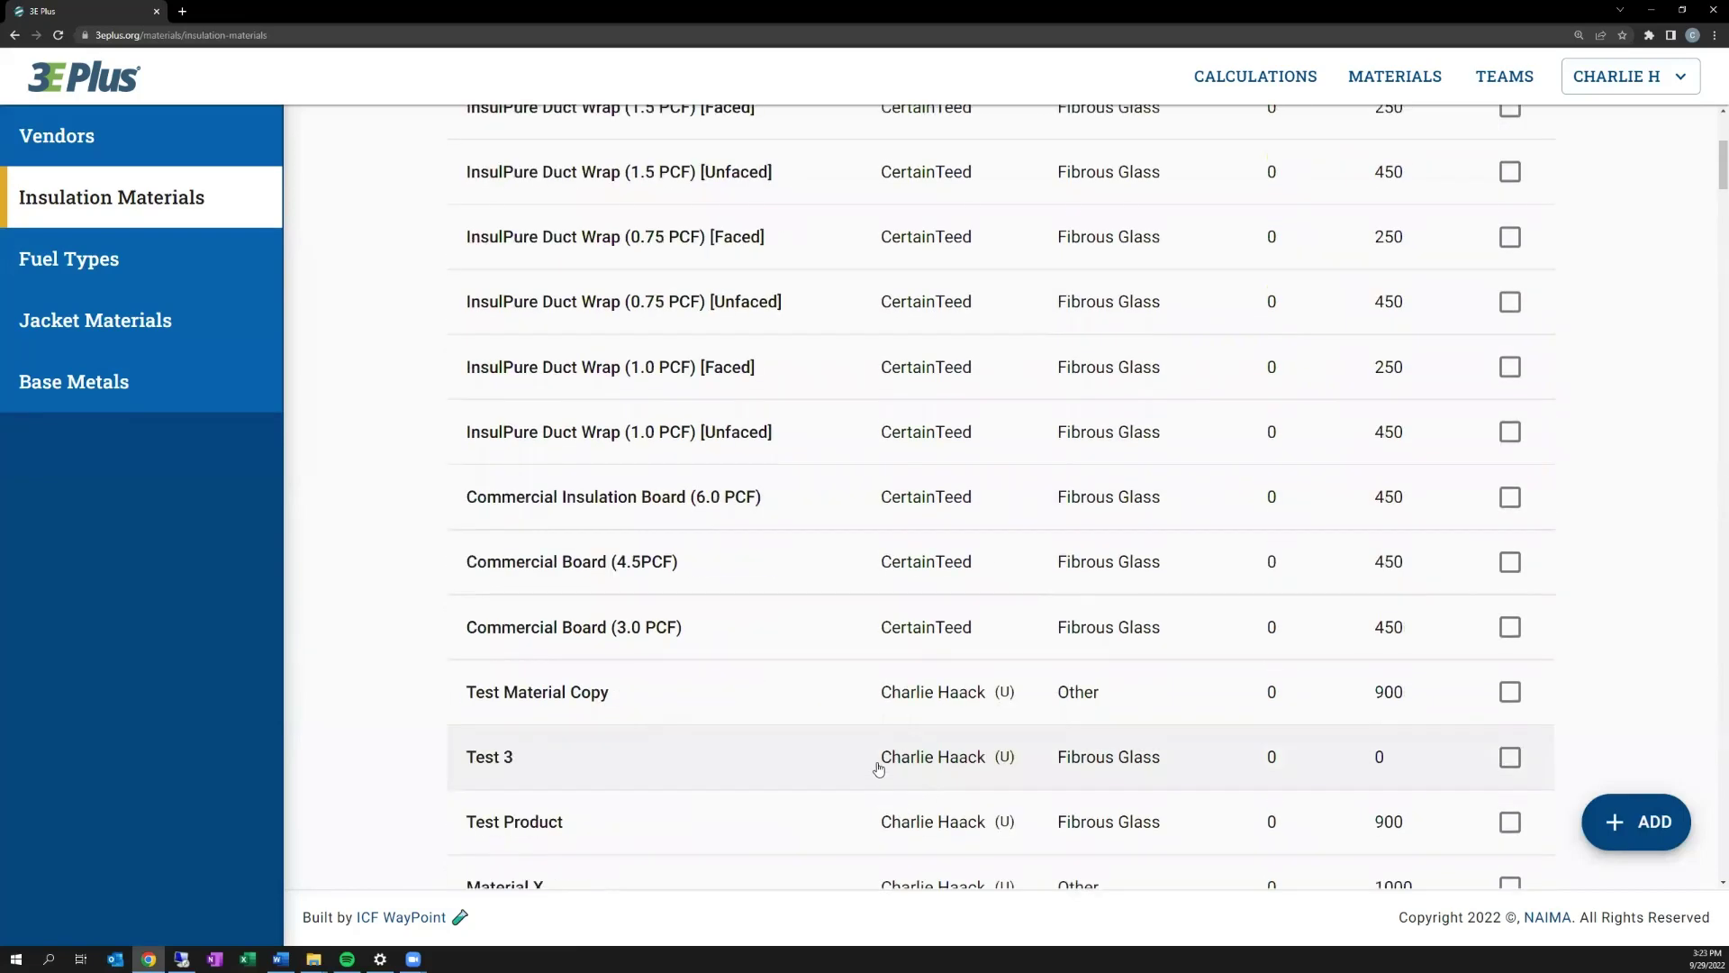
{"action": "scroll", "coordinate": [1094, 439], "scroll_direction": "up", "scroll_amount": 5}
{"action": "left_click", "coordinate": [1432, 216]}
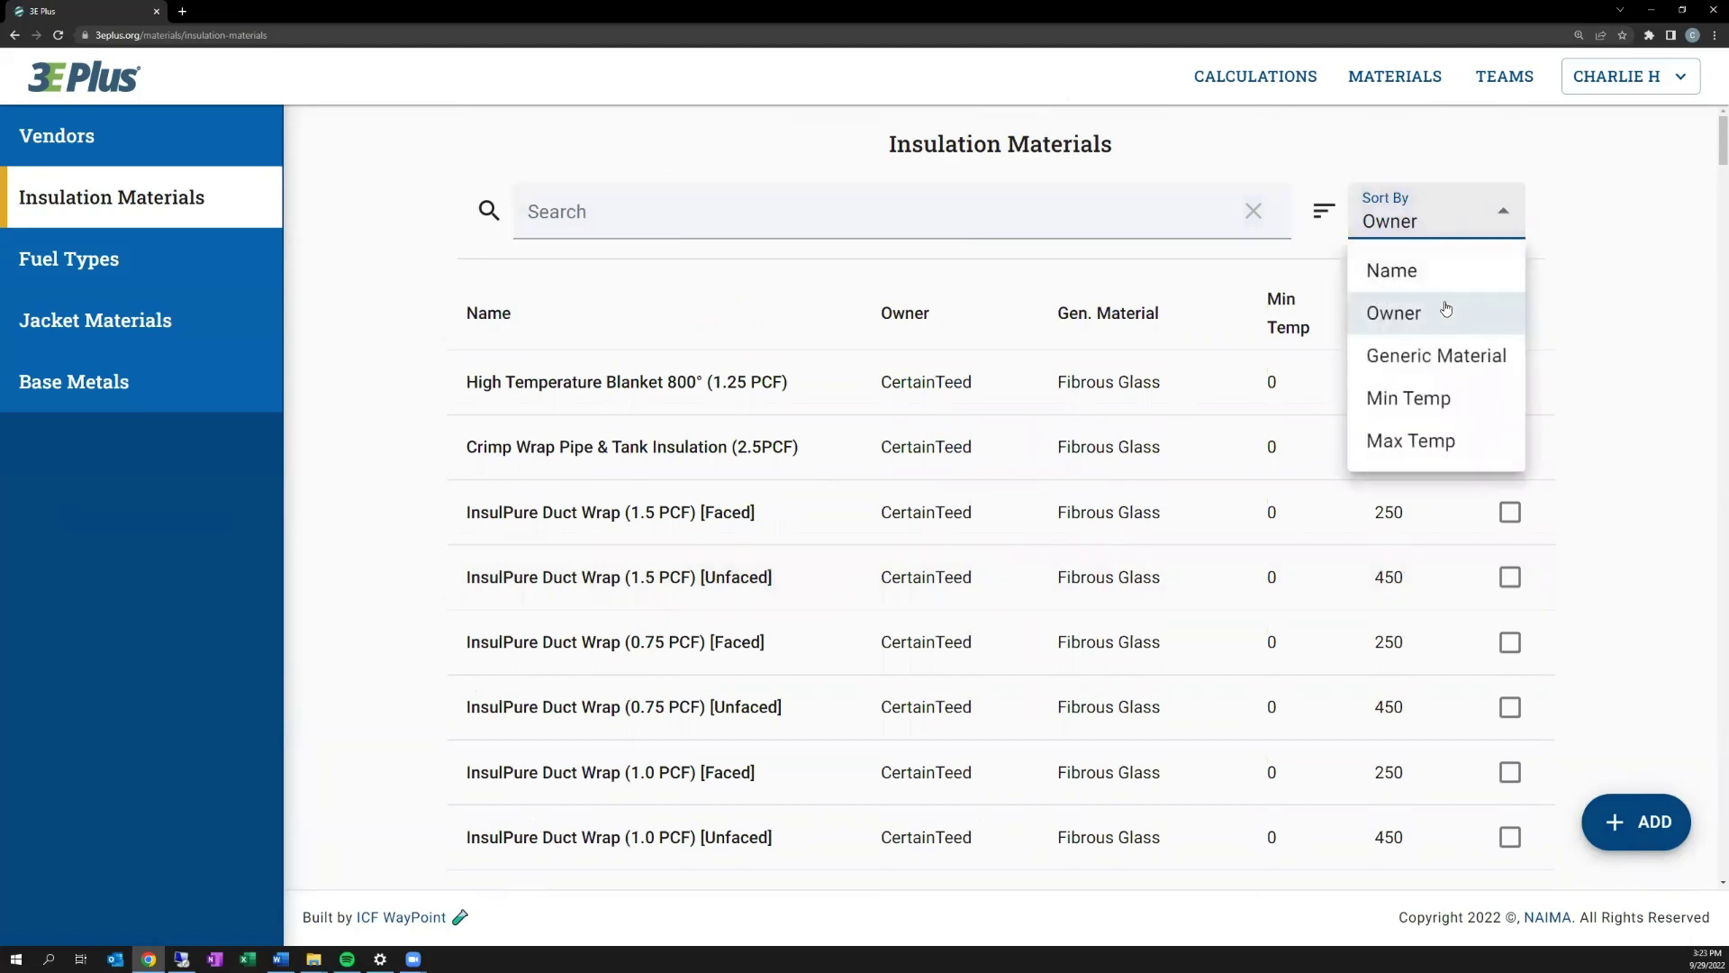
{"action": "left_click", "coordinate": [1442, 397]}
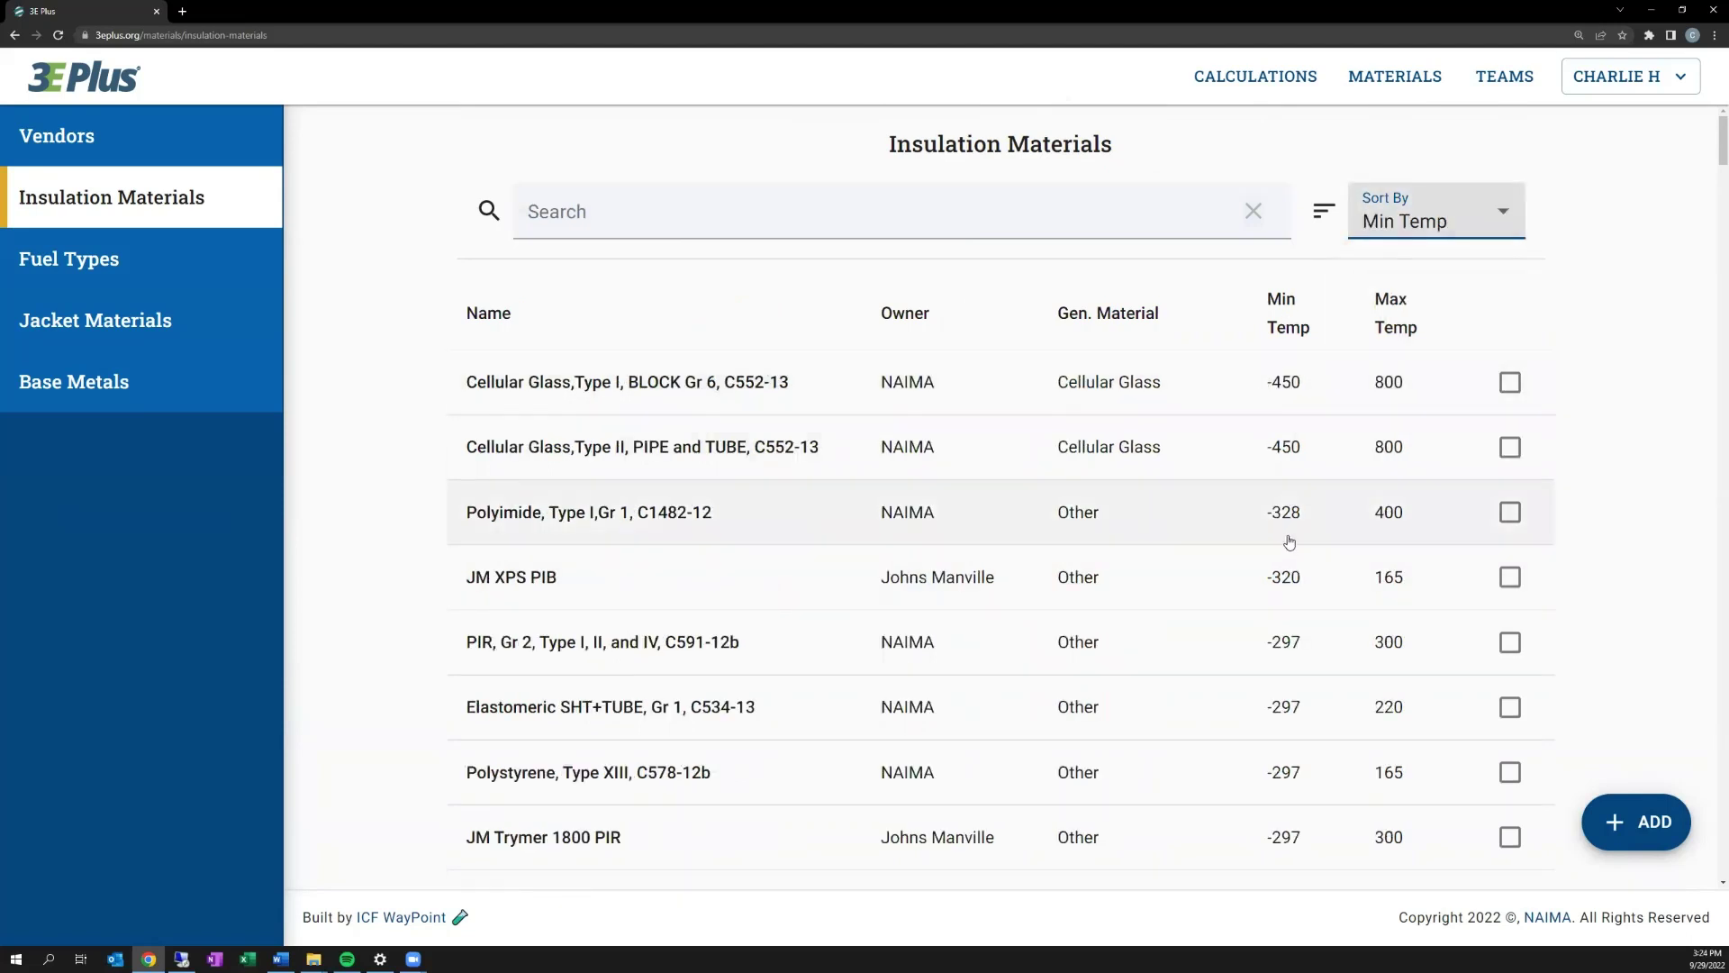
{"action": "scroll", "coordinate": [1272, 473], "scroll_direction": "down", "scroll_amount": 1}
{"action": "scroll", "coordinate": [1215, 514], "scroll_direction": "down", "scroll_amount": 2}
{"action": "scroll", "coordinate": [1196, 567], "scroll_direction": "up", "scroll_amount": 2}
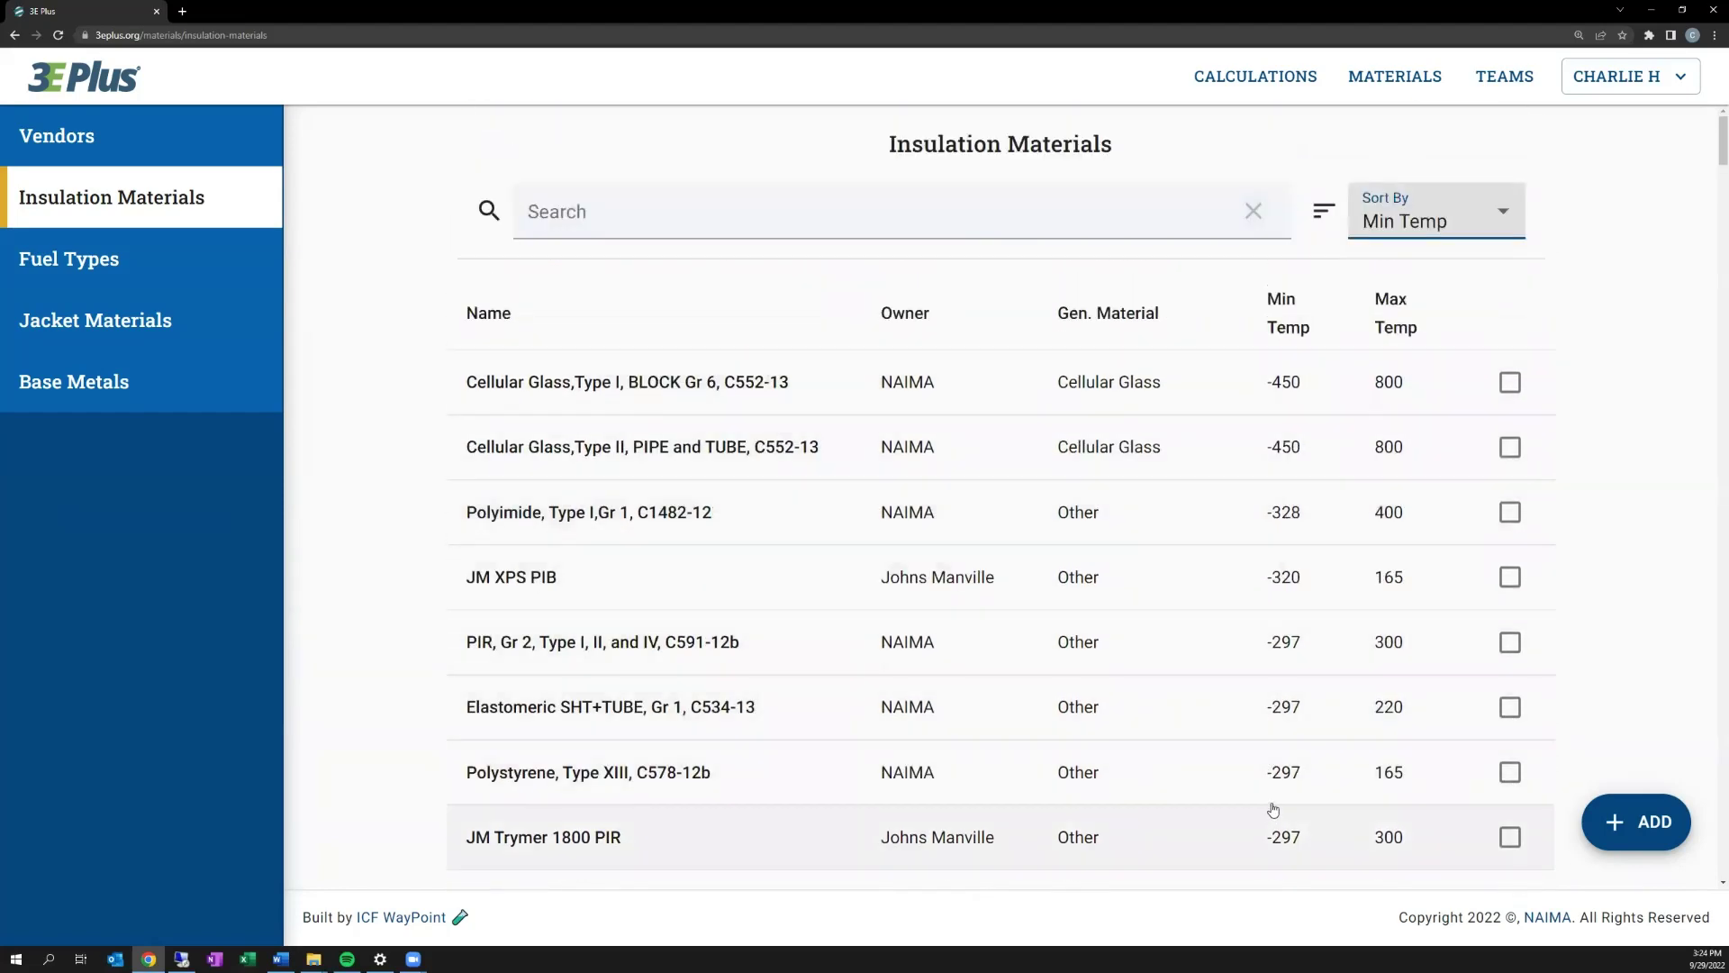
{"action": "left_click", "coordinate": [1425, 233]}
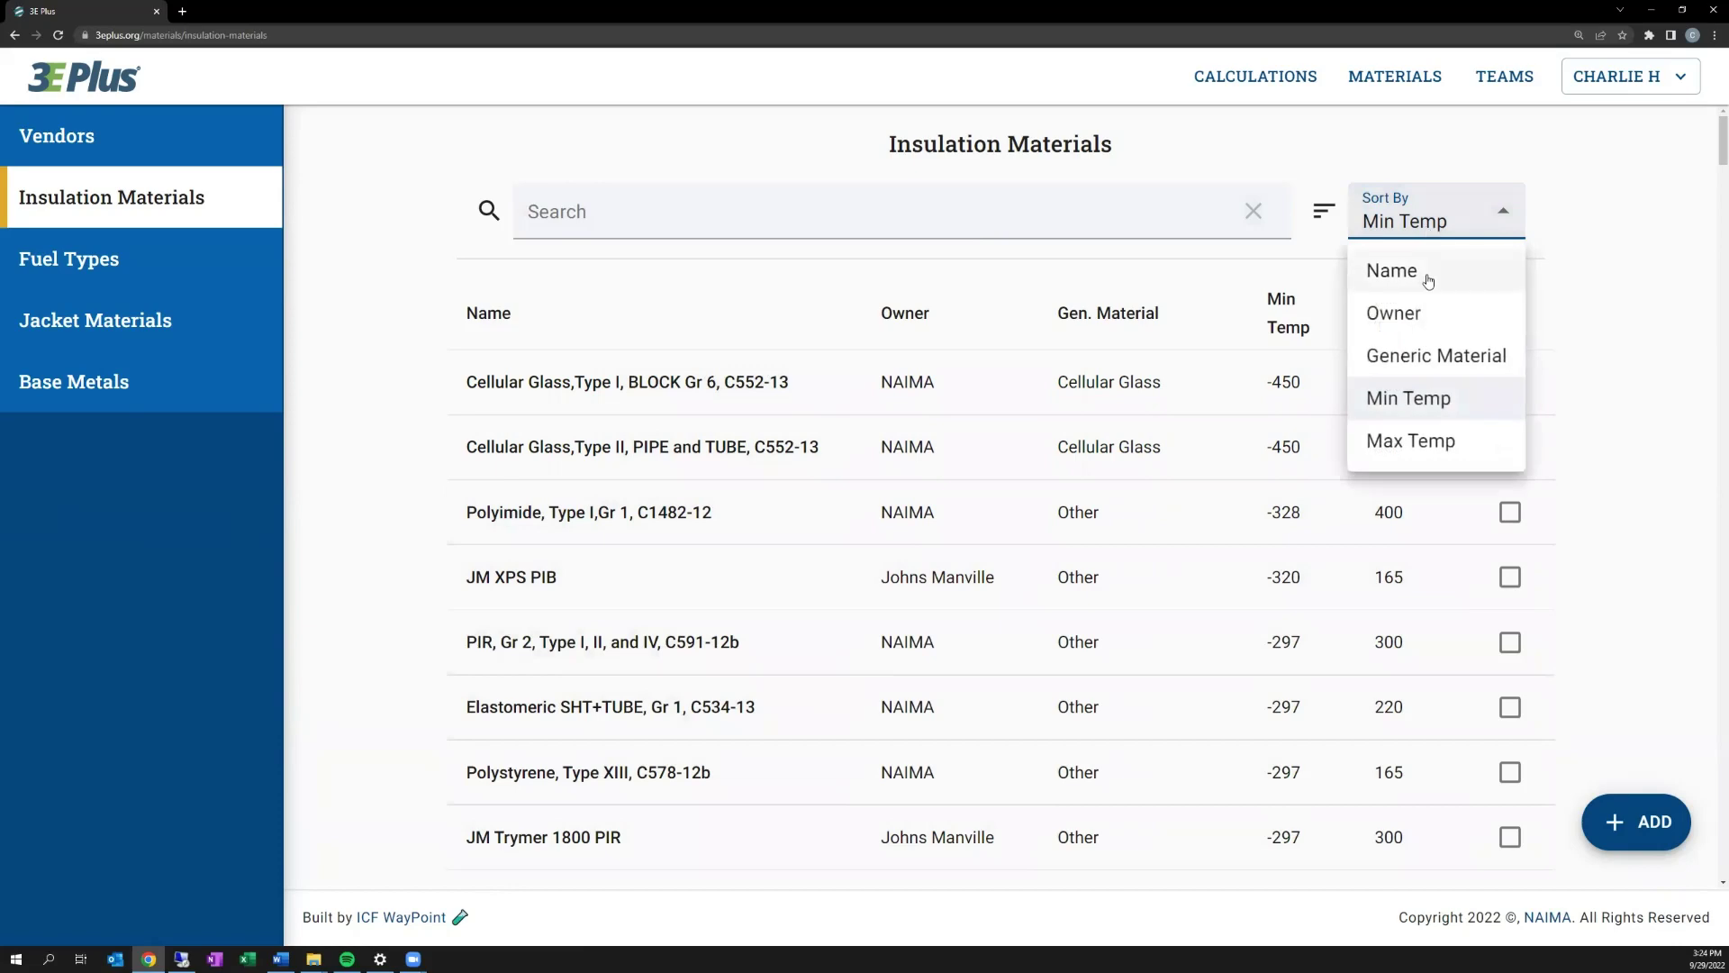
{"action": "left_click", "coordinate": [1427, 280]}
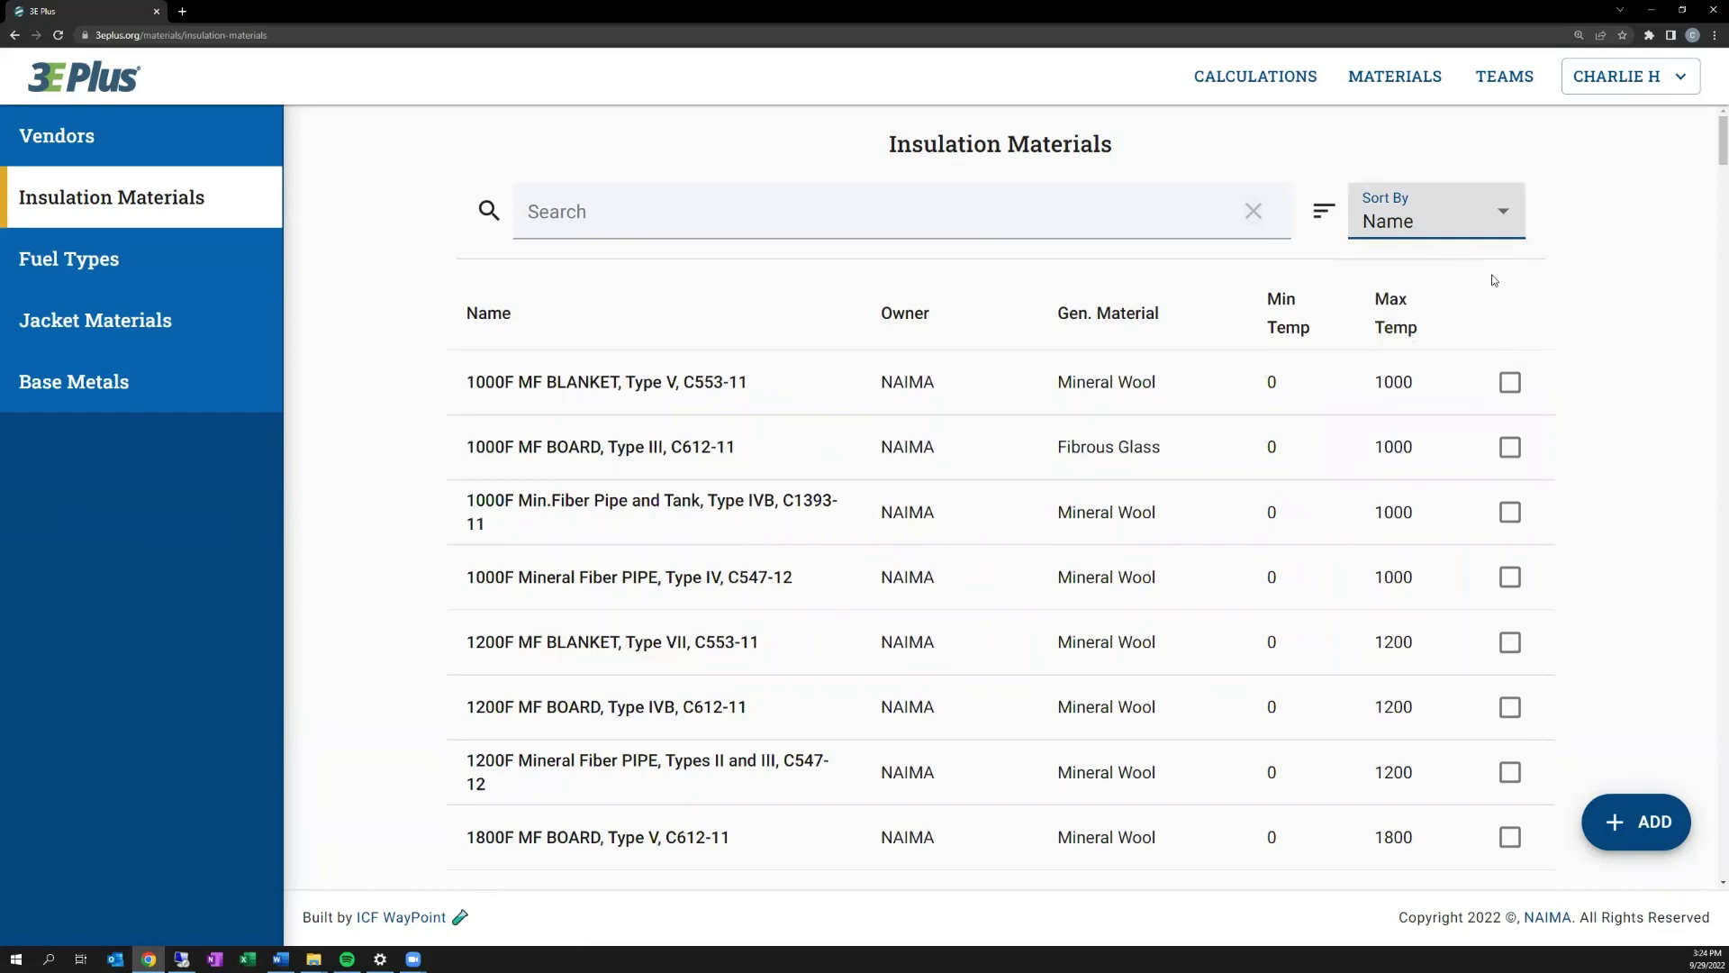
Start a new insulation material and name it Material Z.
{"action": "left_click", "coordinate": [1616, 833]}
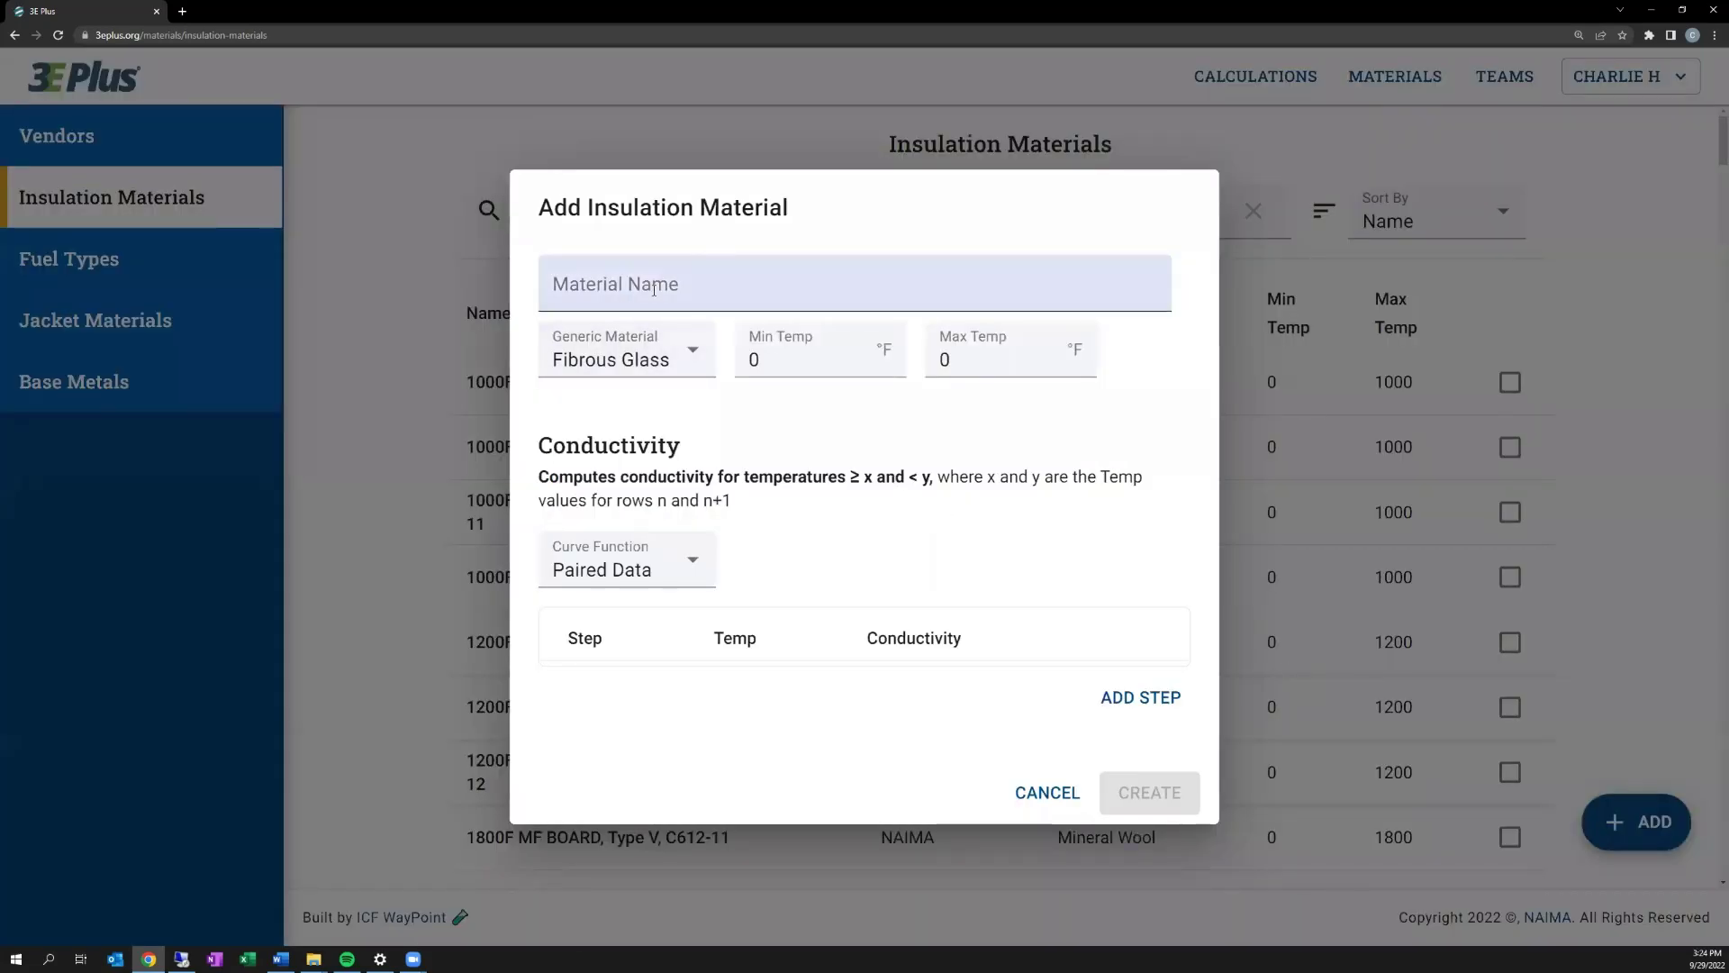
{"action": "left_click", "coordinate": [654, 289]}
{"action": "type", "text": "Material X"}
{"action": "key", "text": "BackSpace"}
{"action": "type", "text": "Z"}
Set its generic material to Other and its maximum temperature to 500 °F.
{"action": "left_click", "coordinate": [649, 358]}
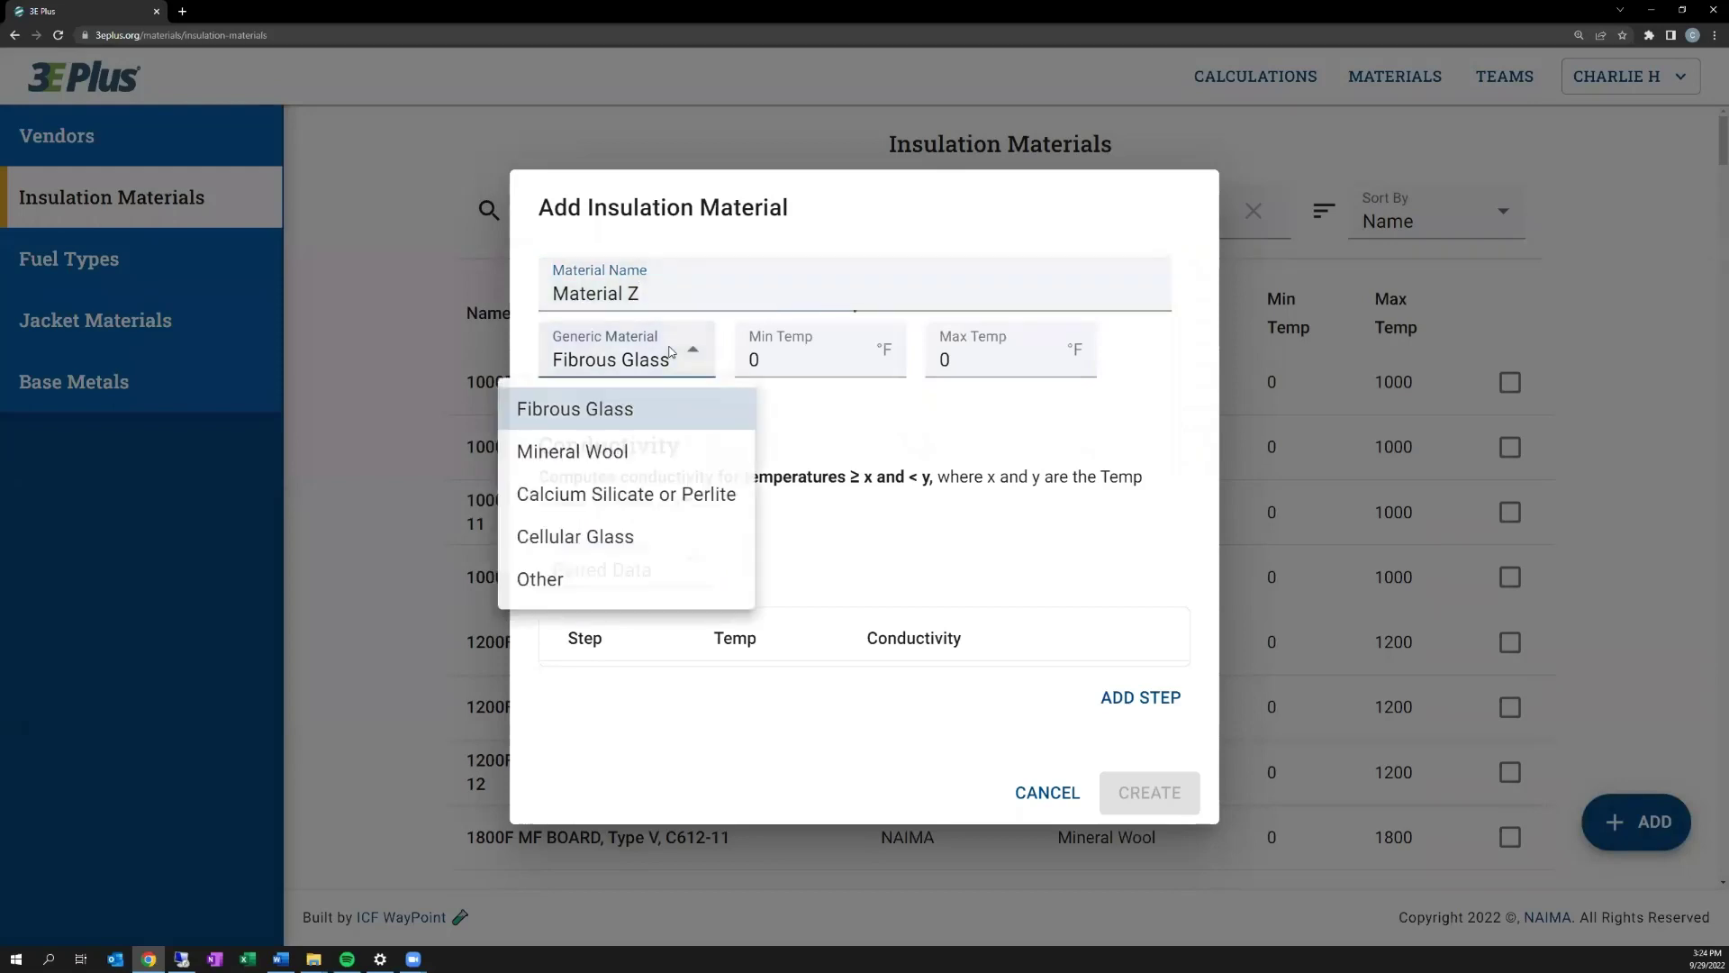
{"action": "left_click", "coordinate": [625, 577]}
{"action": "left_click", "coordinate": [923, 359]}
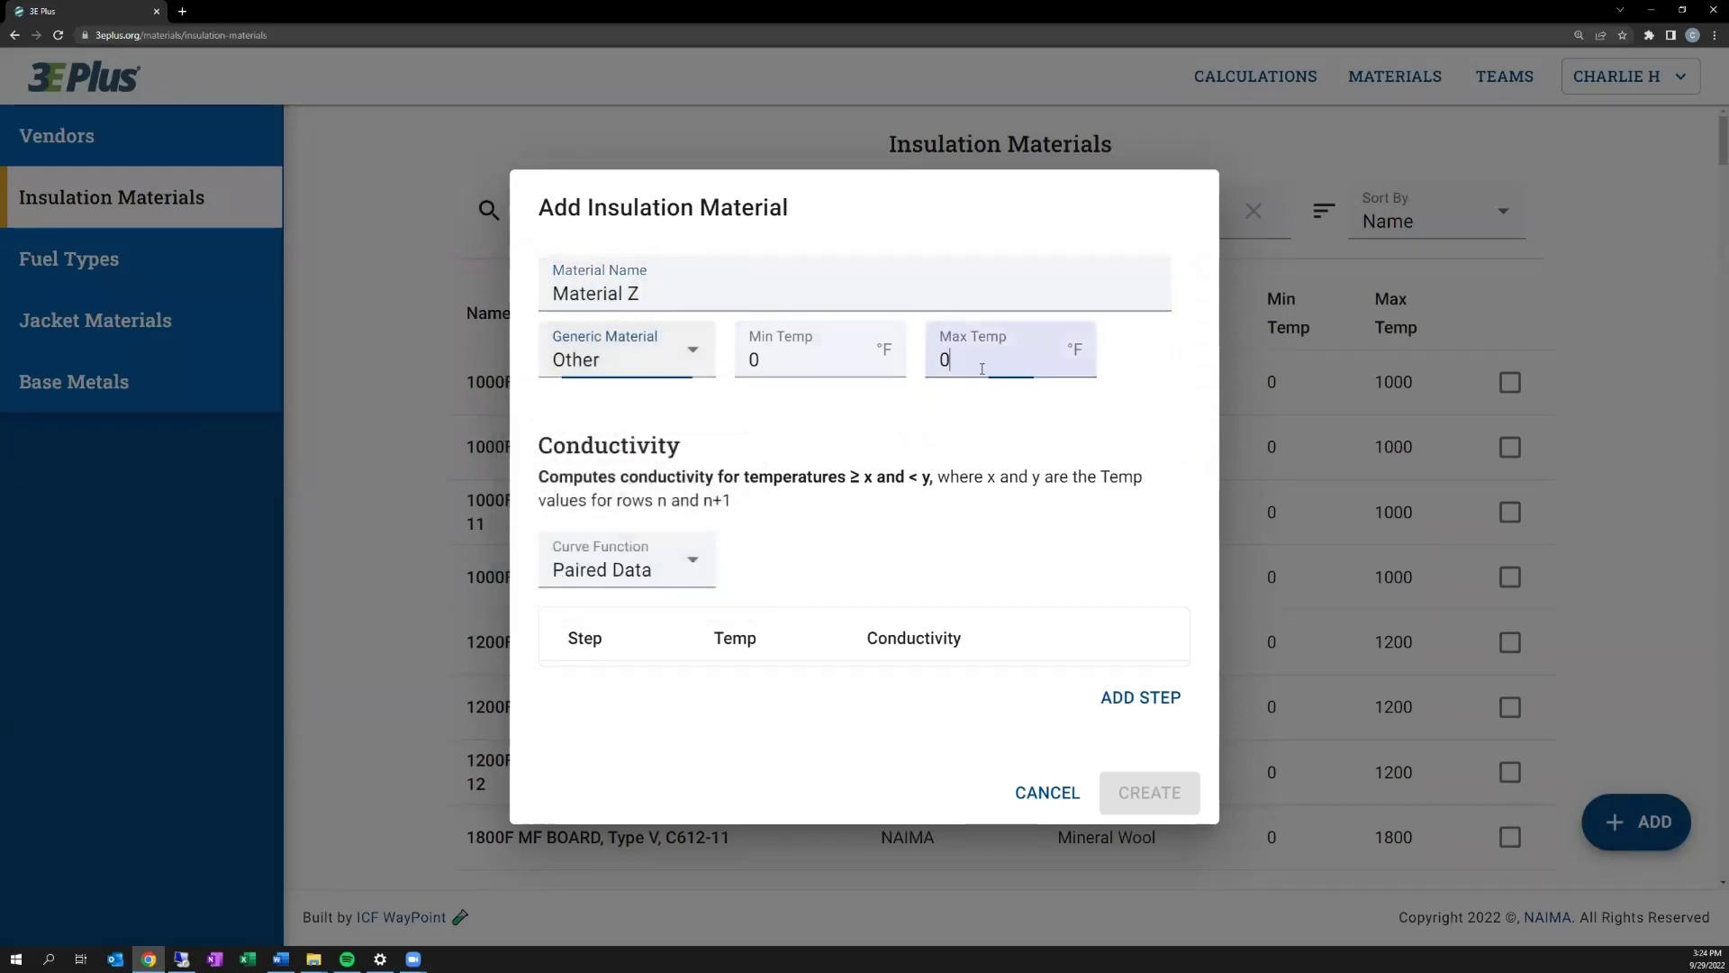
{"action": "key", "text": "ctrl+a"}
{"action": "type", "text": "500"}
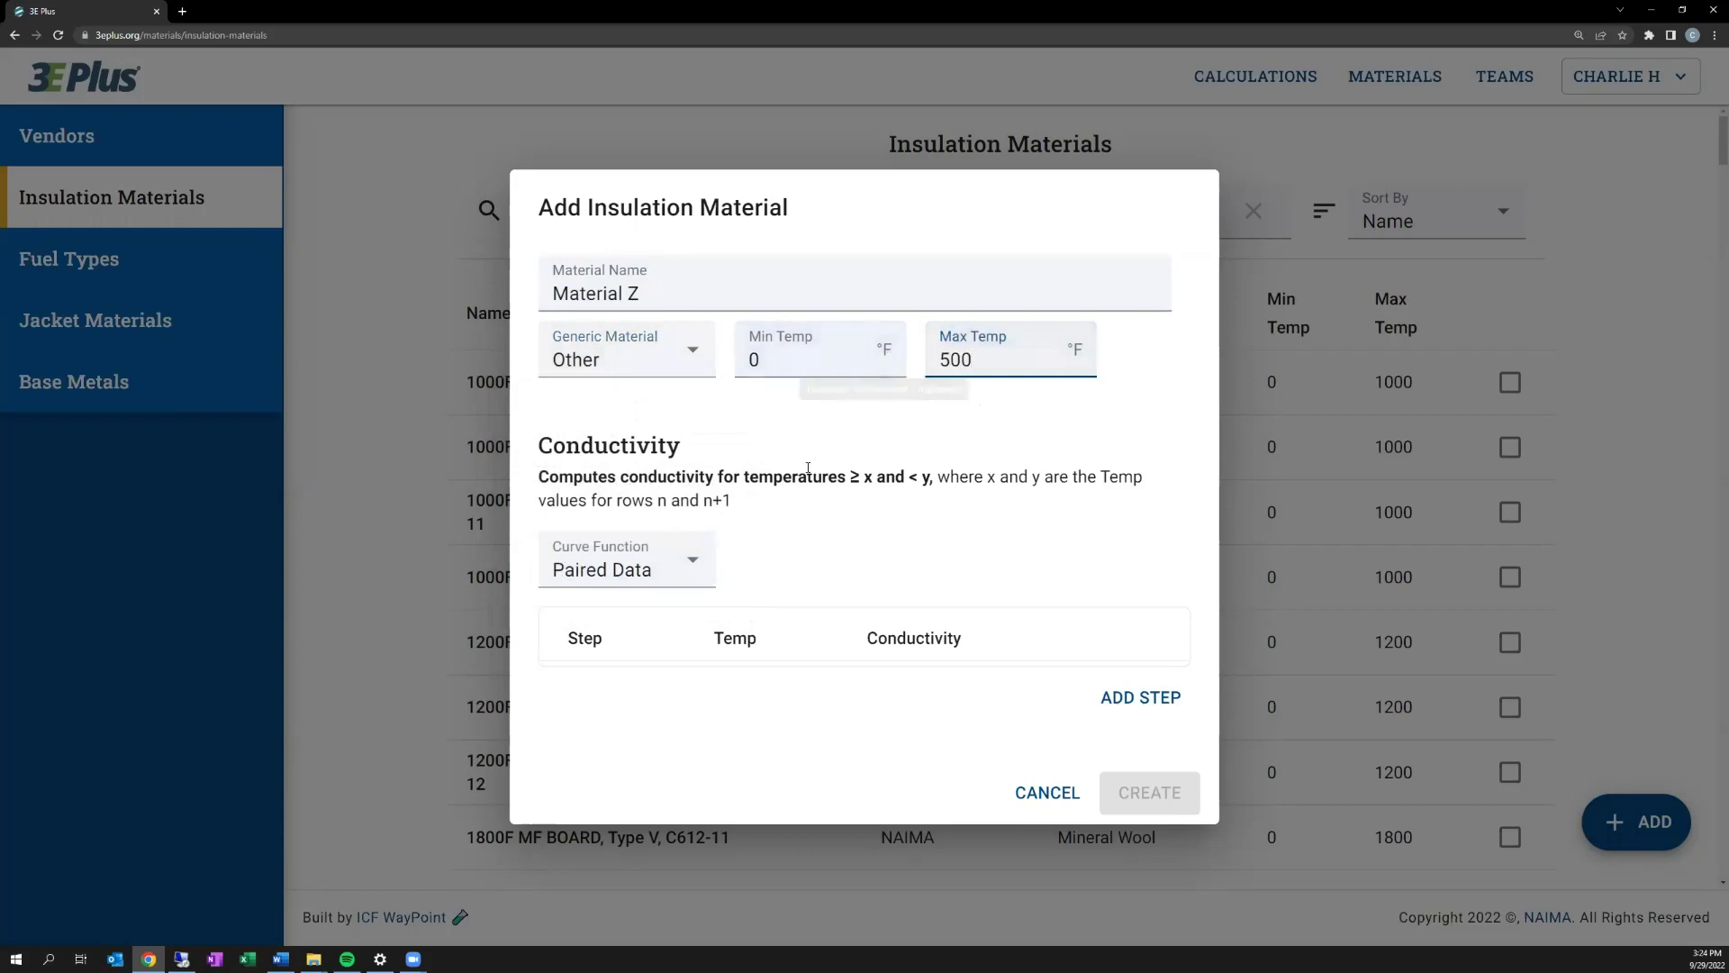
{"action": "left_click", "coordinate": [808, 468]}
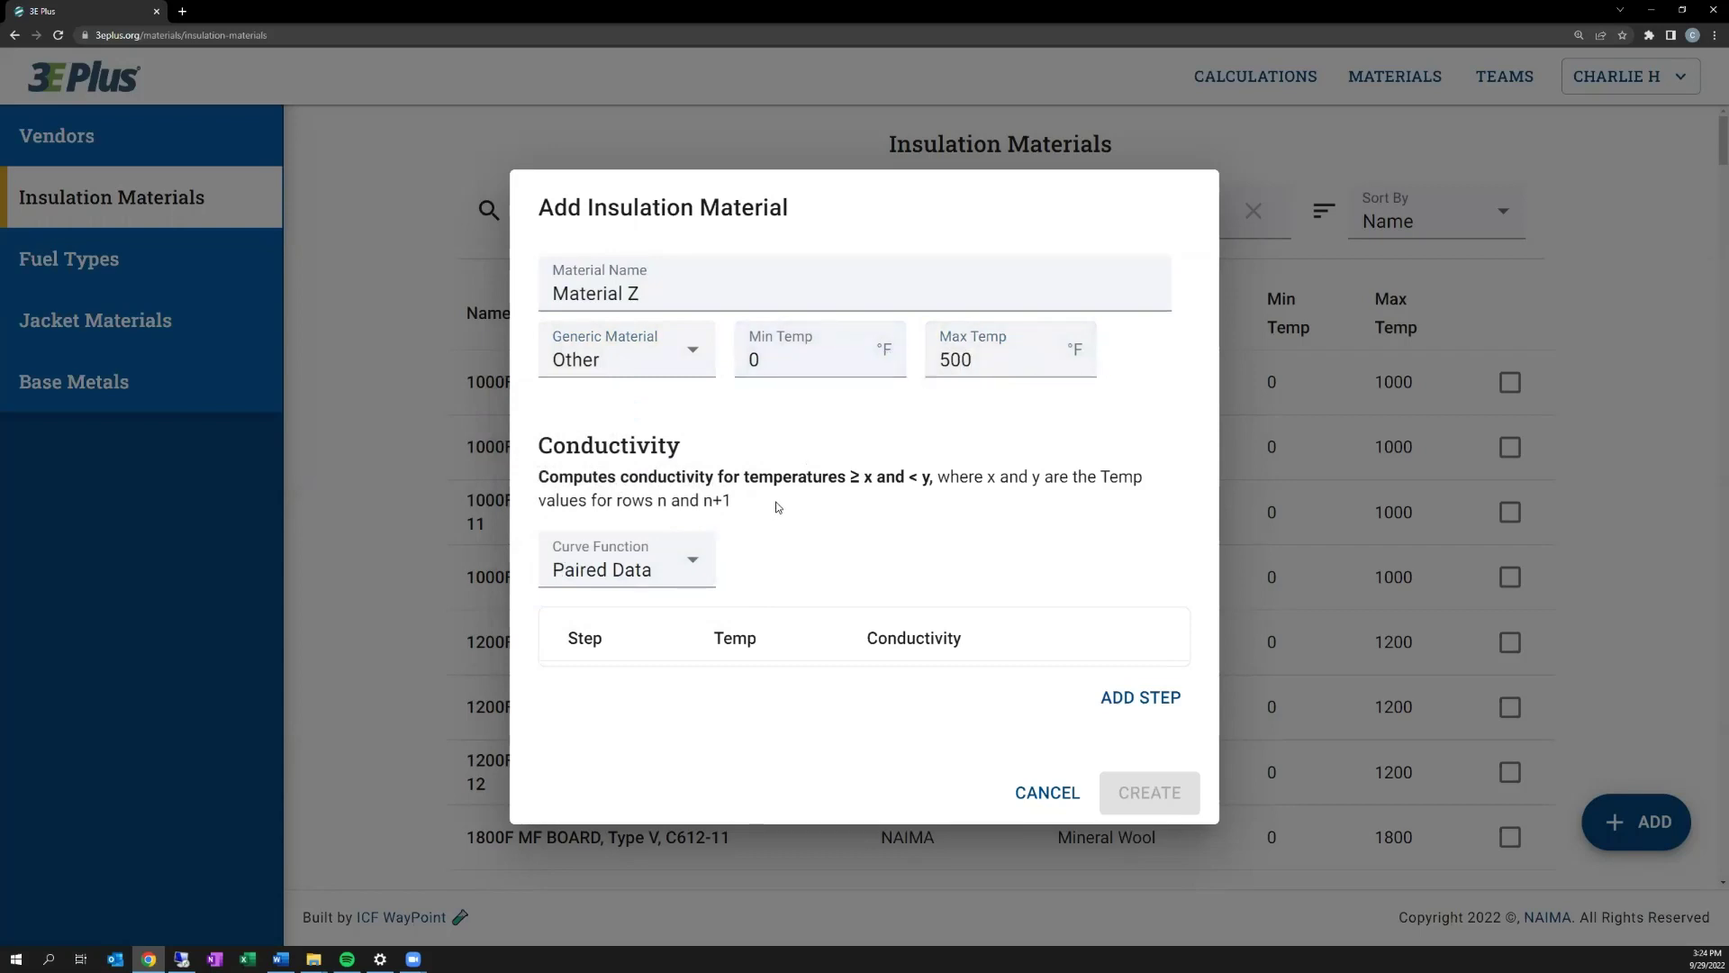
{"action": "key", "text": "alt+Tab"}
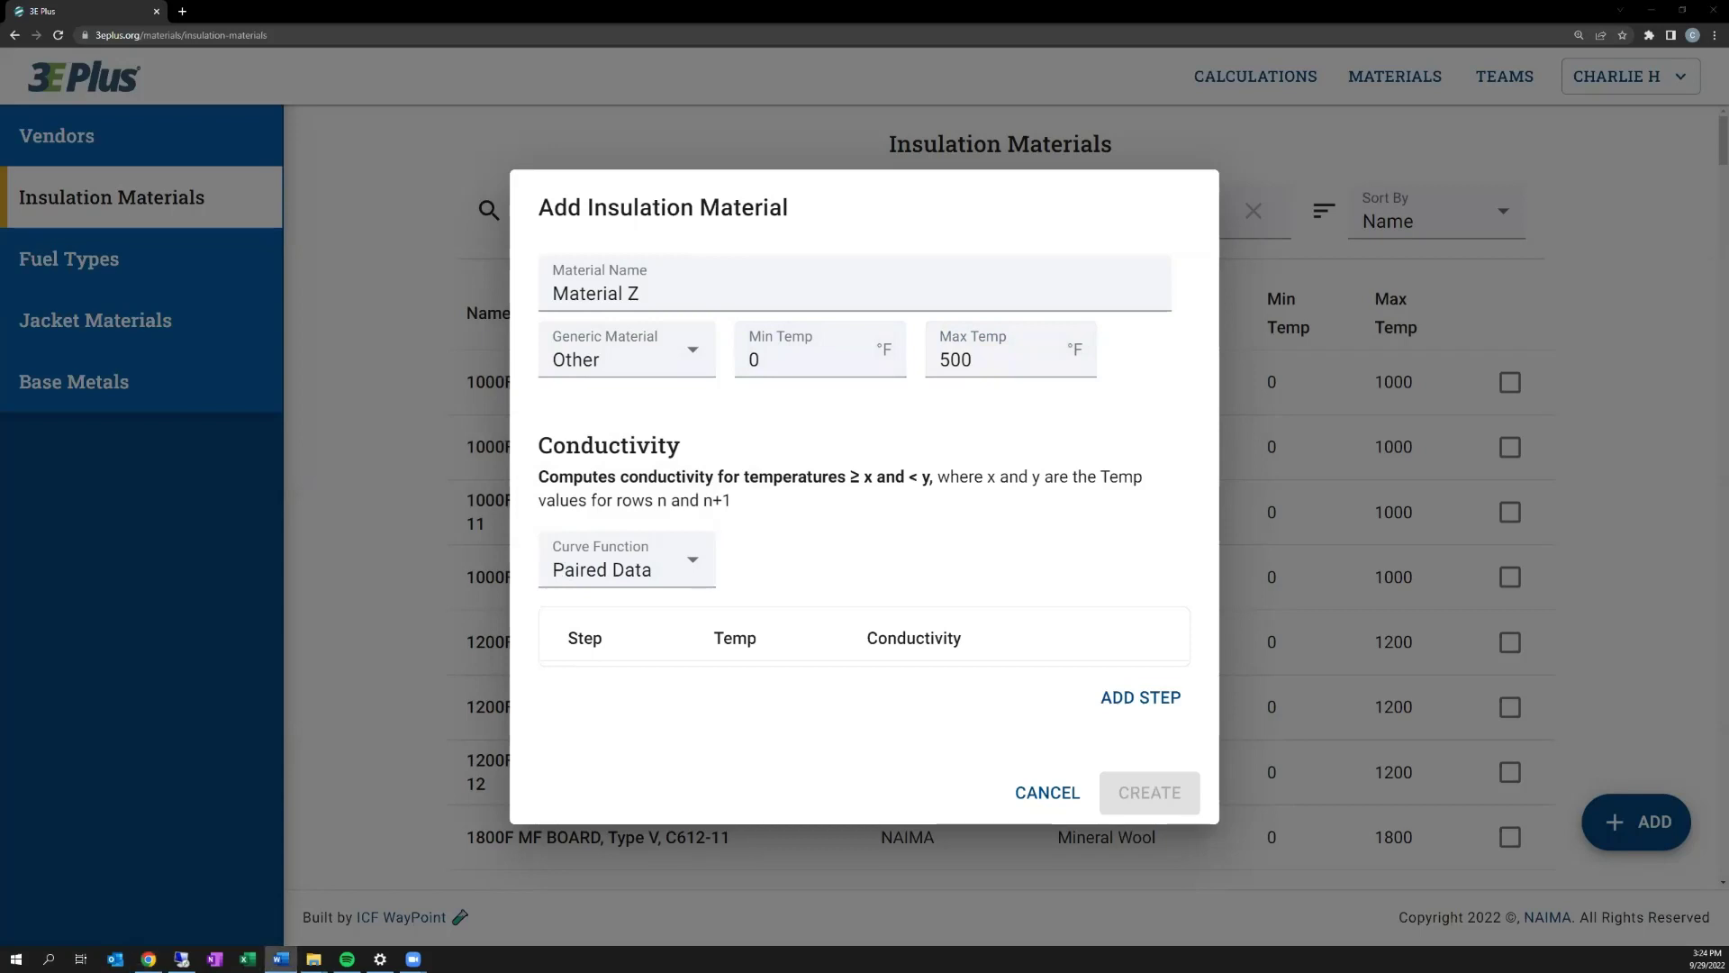
{"action": "key", "text": "alt+Tab"}
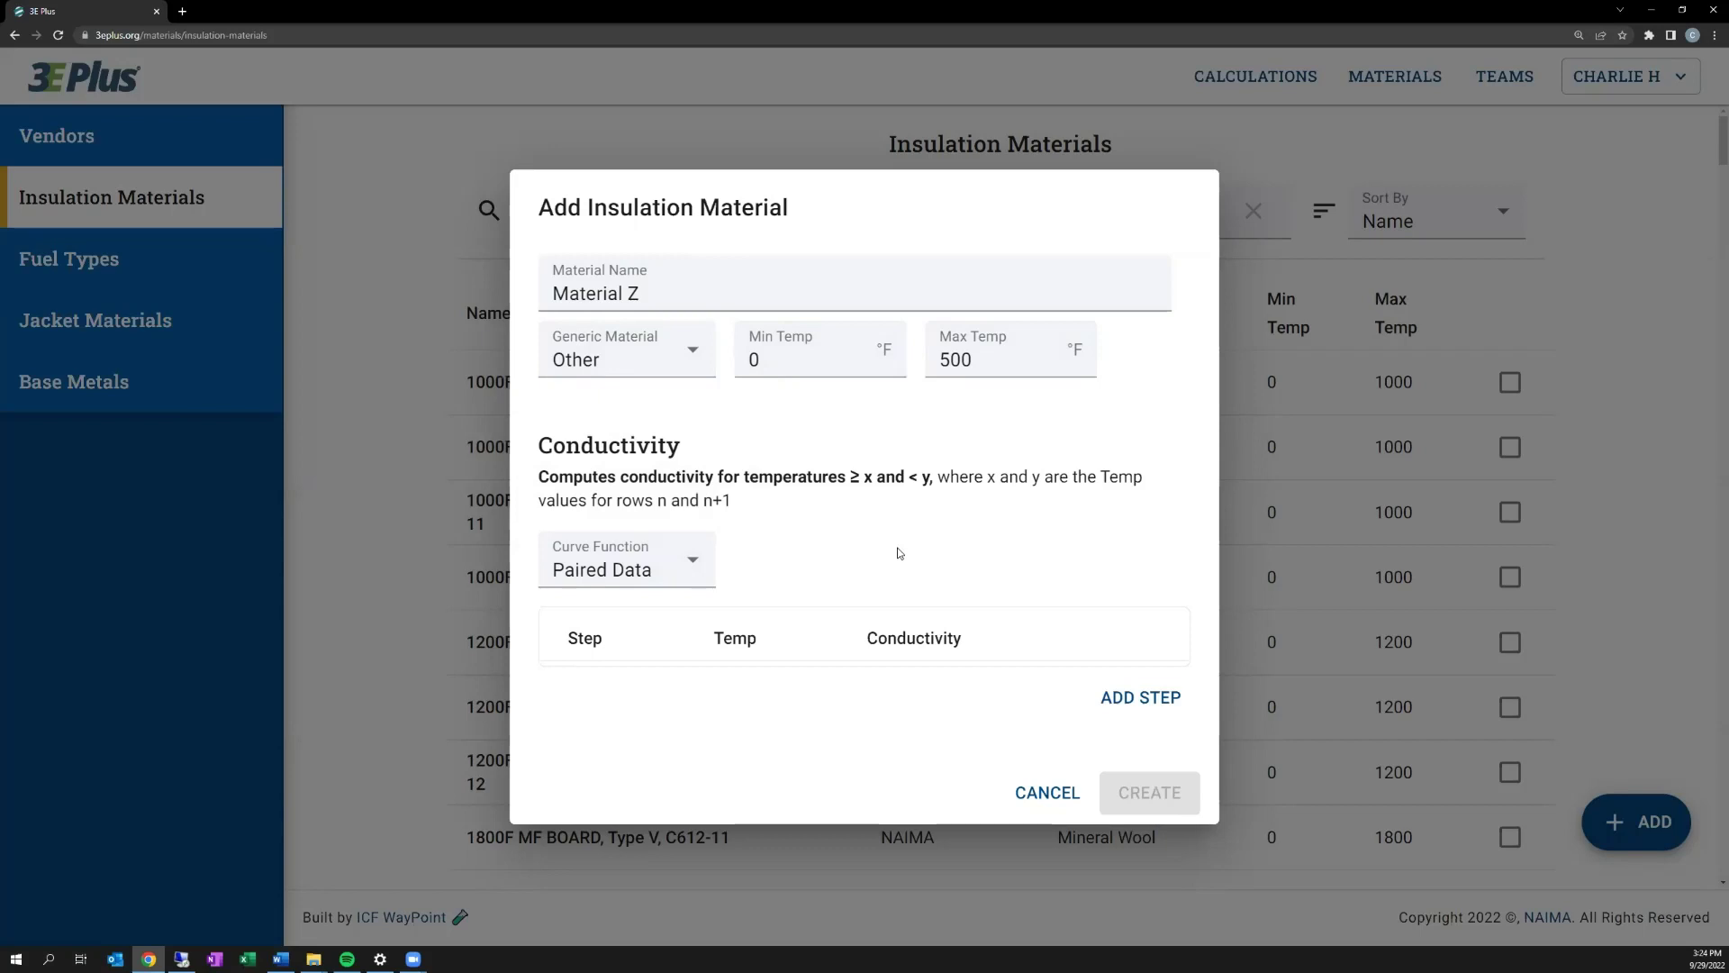
Add three conductivity steps: 100 °F at 0.22, 200 °F at 0.24, and conductivity 0.26.
{"action": "left_click", "coordinate": [1167, 704]}
{"action": "left_click", "coordinate": [1154, 728]}
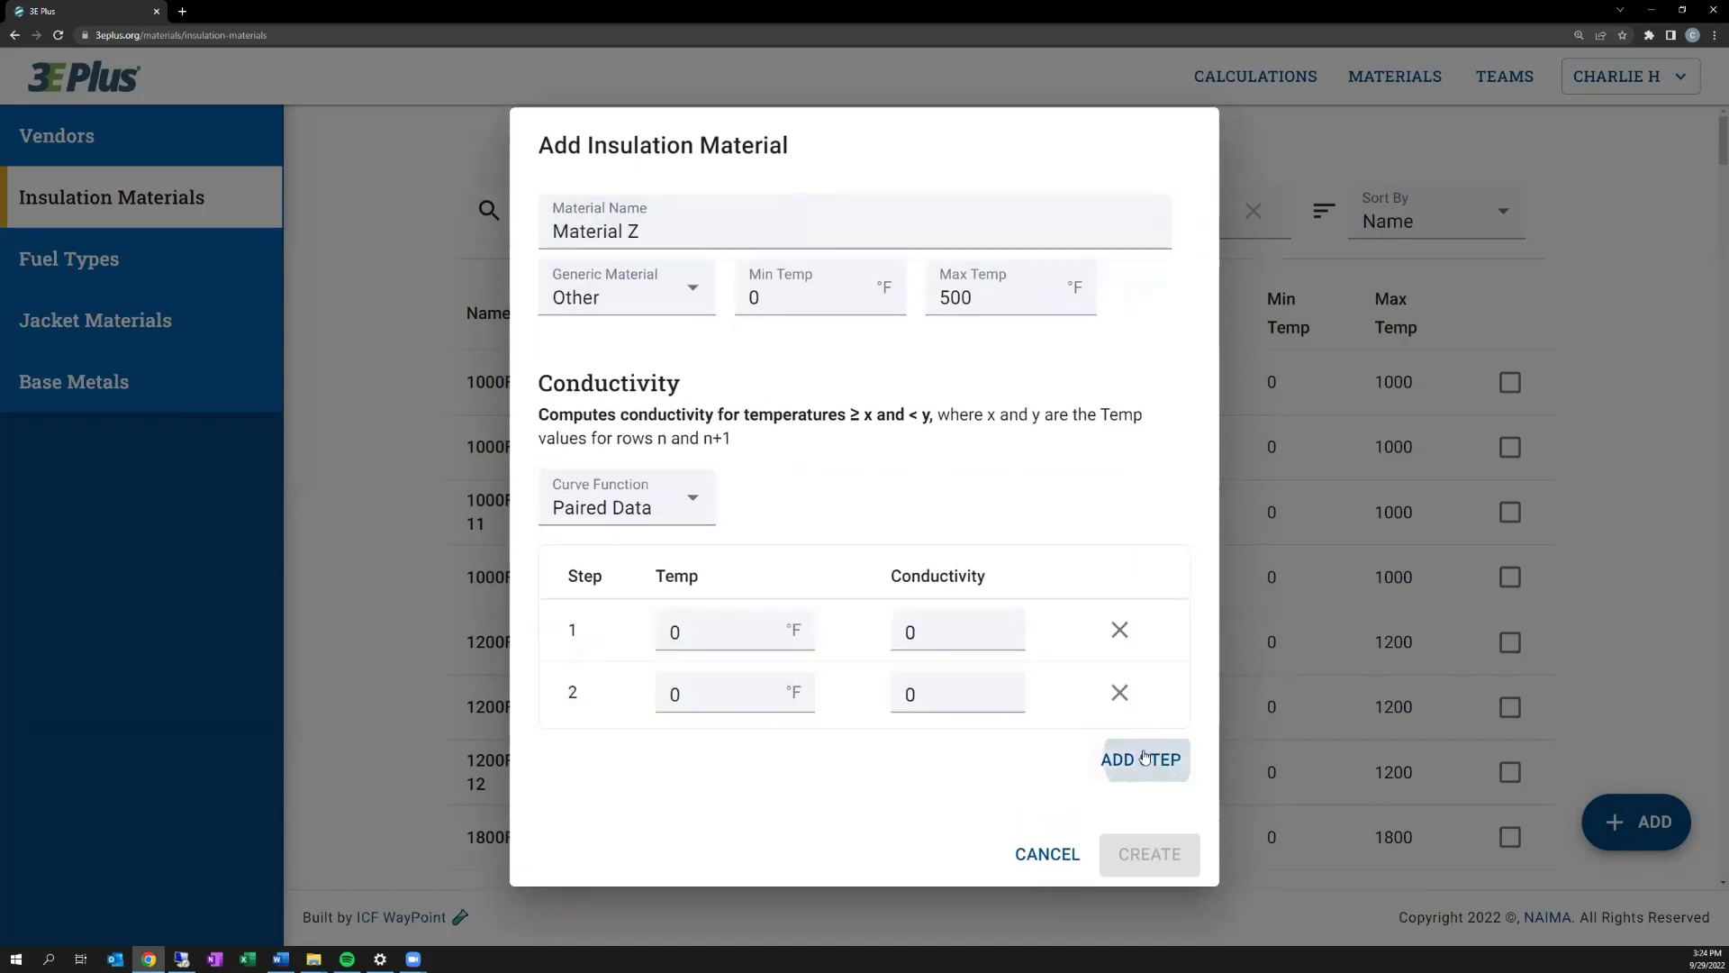
{"action": "left_click", "coordinate": [1142, 761]}
{"action": "left_click", "coordinate": [662, 616]}
{"action": "type", "text": "100"}
{"action": "key", "text": "Tab"}
{"action": "type", "text": "0.22"}
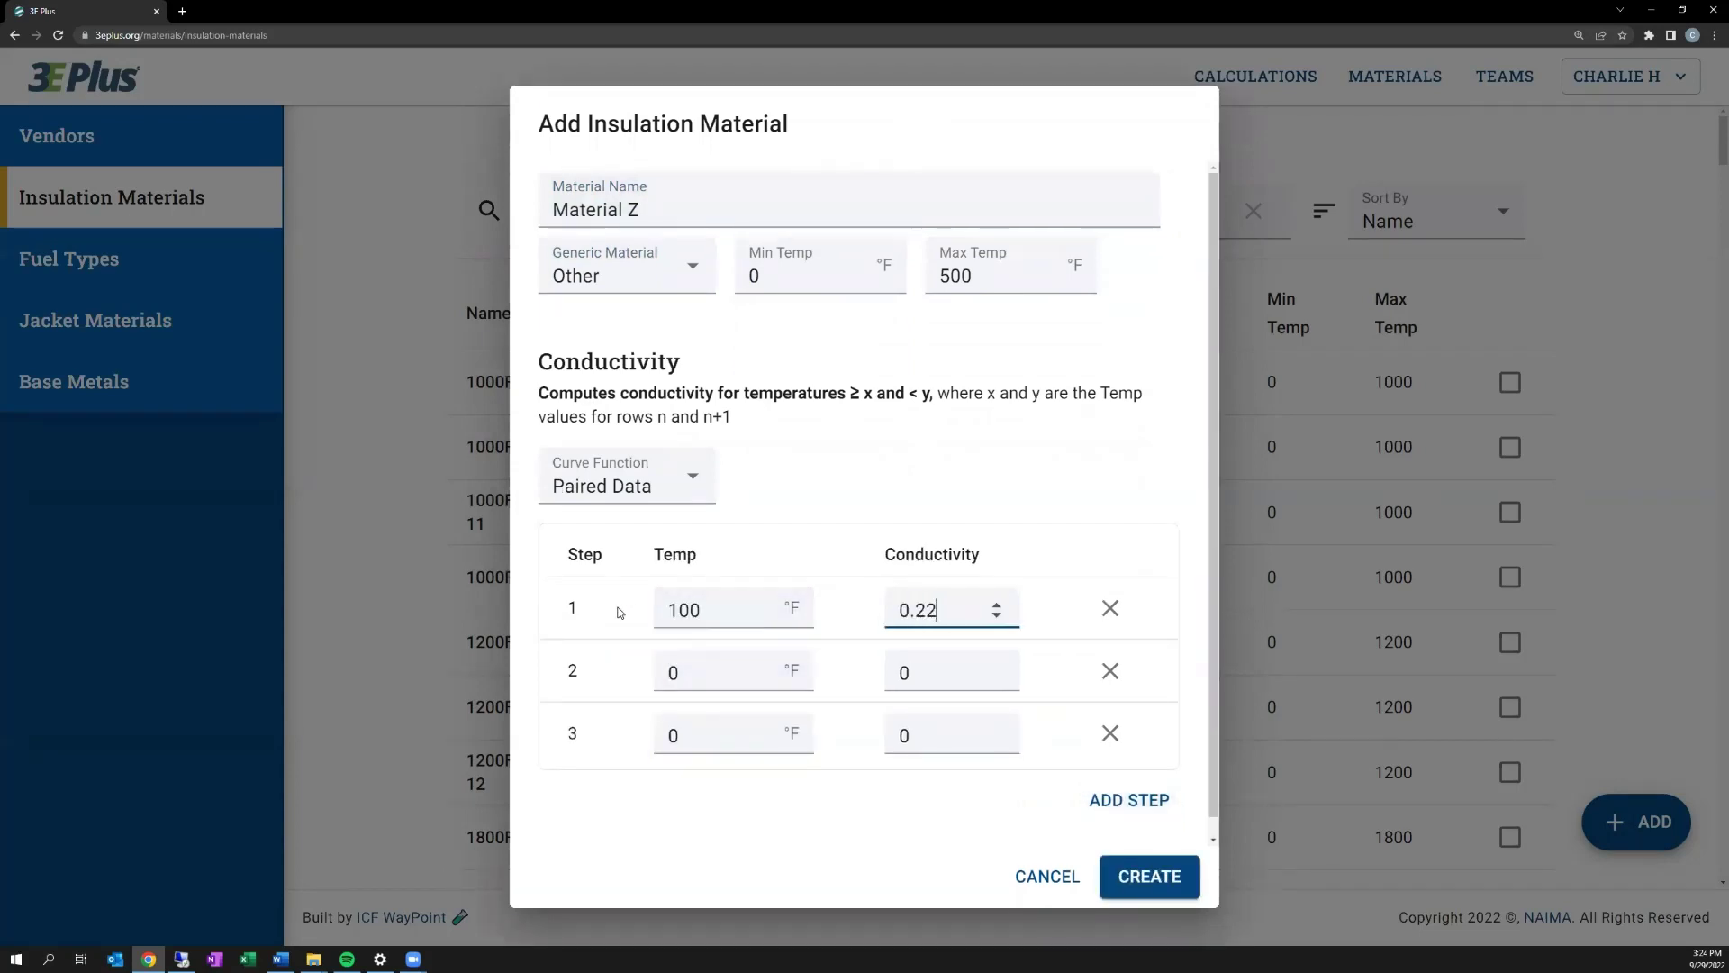
{"action": "key", "text": "Tab"}
{"action": "key", "text": "Tab"}
{"action": "type", "text": "200"}
{"action": "key", "text": "Tab"}
{"action": "type", "text": "0.24"}
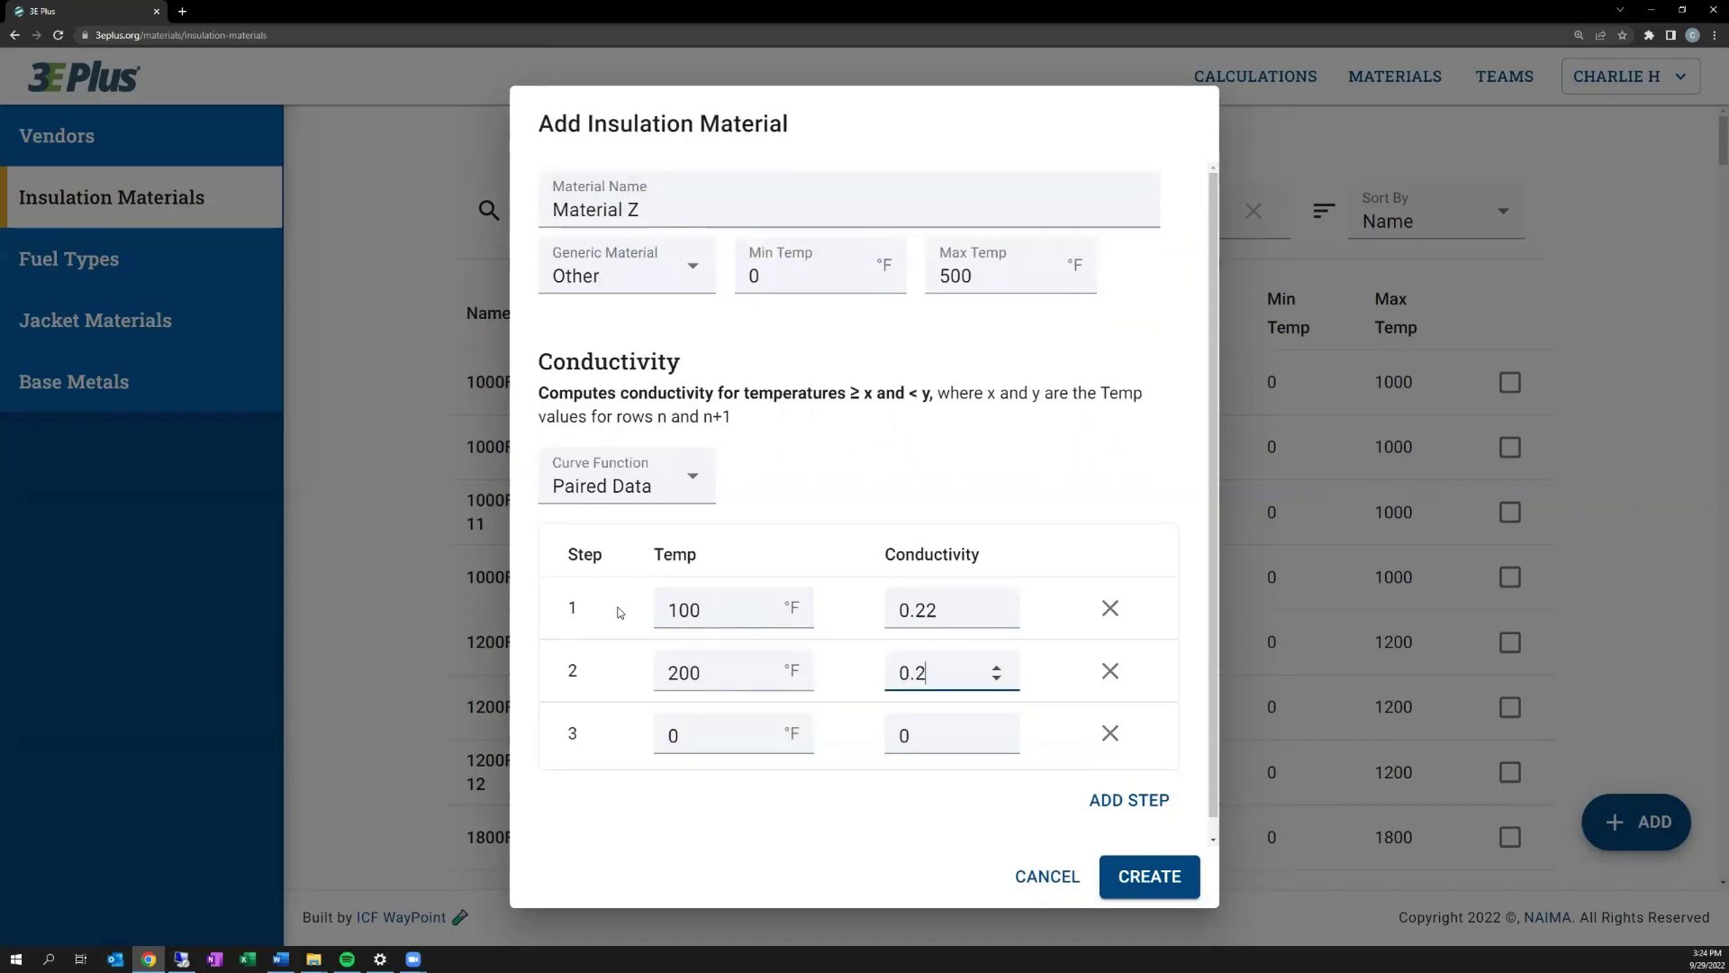
{"action": "key", "text": "Tab"}
{"action": "key", "text": "Tab"}
{"action": "key", "text": "Tab"}
{"action": "type", "text": "0.26"}
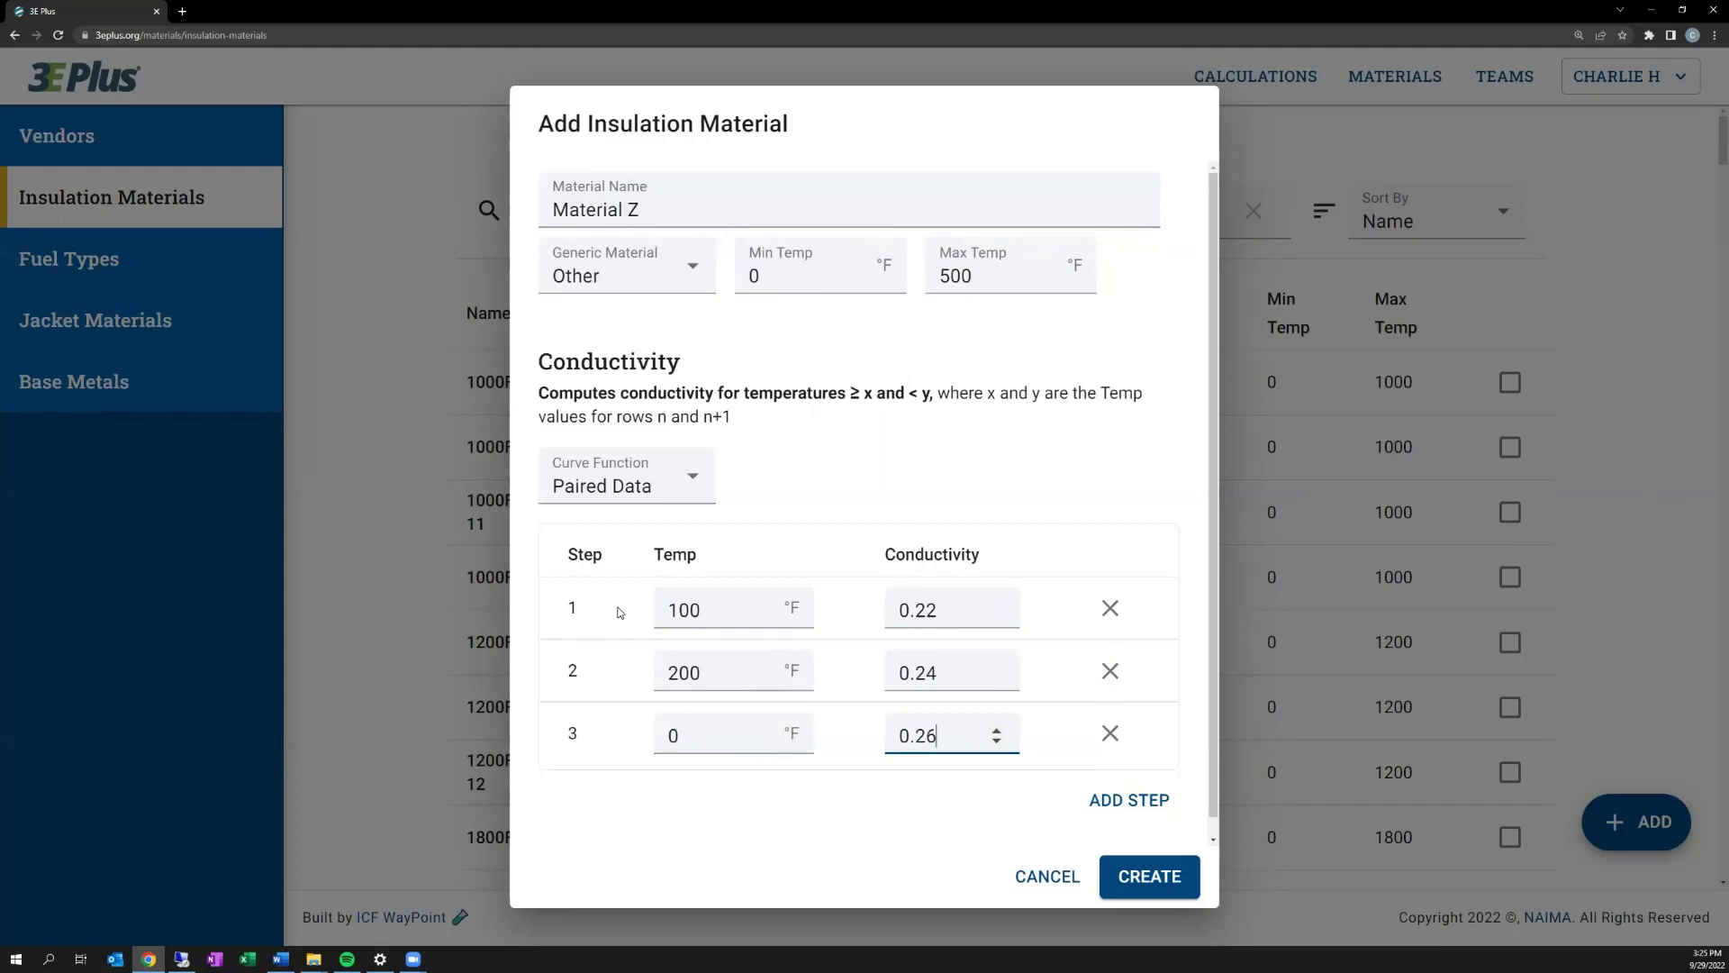
Set step 3 to 300 °F and add a fourth step of 400 °F at 0.25.
{"action": "left_click", "coordinate": [682, 734]}
{"action": "type", "text": "300"}
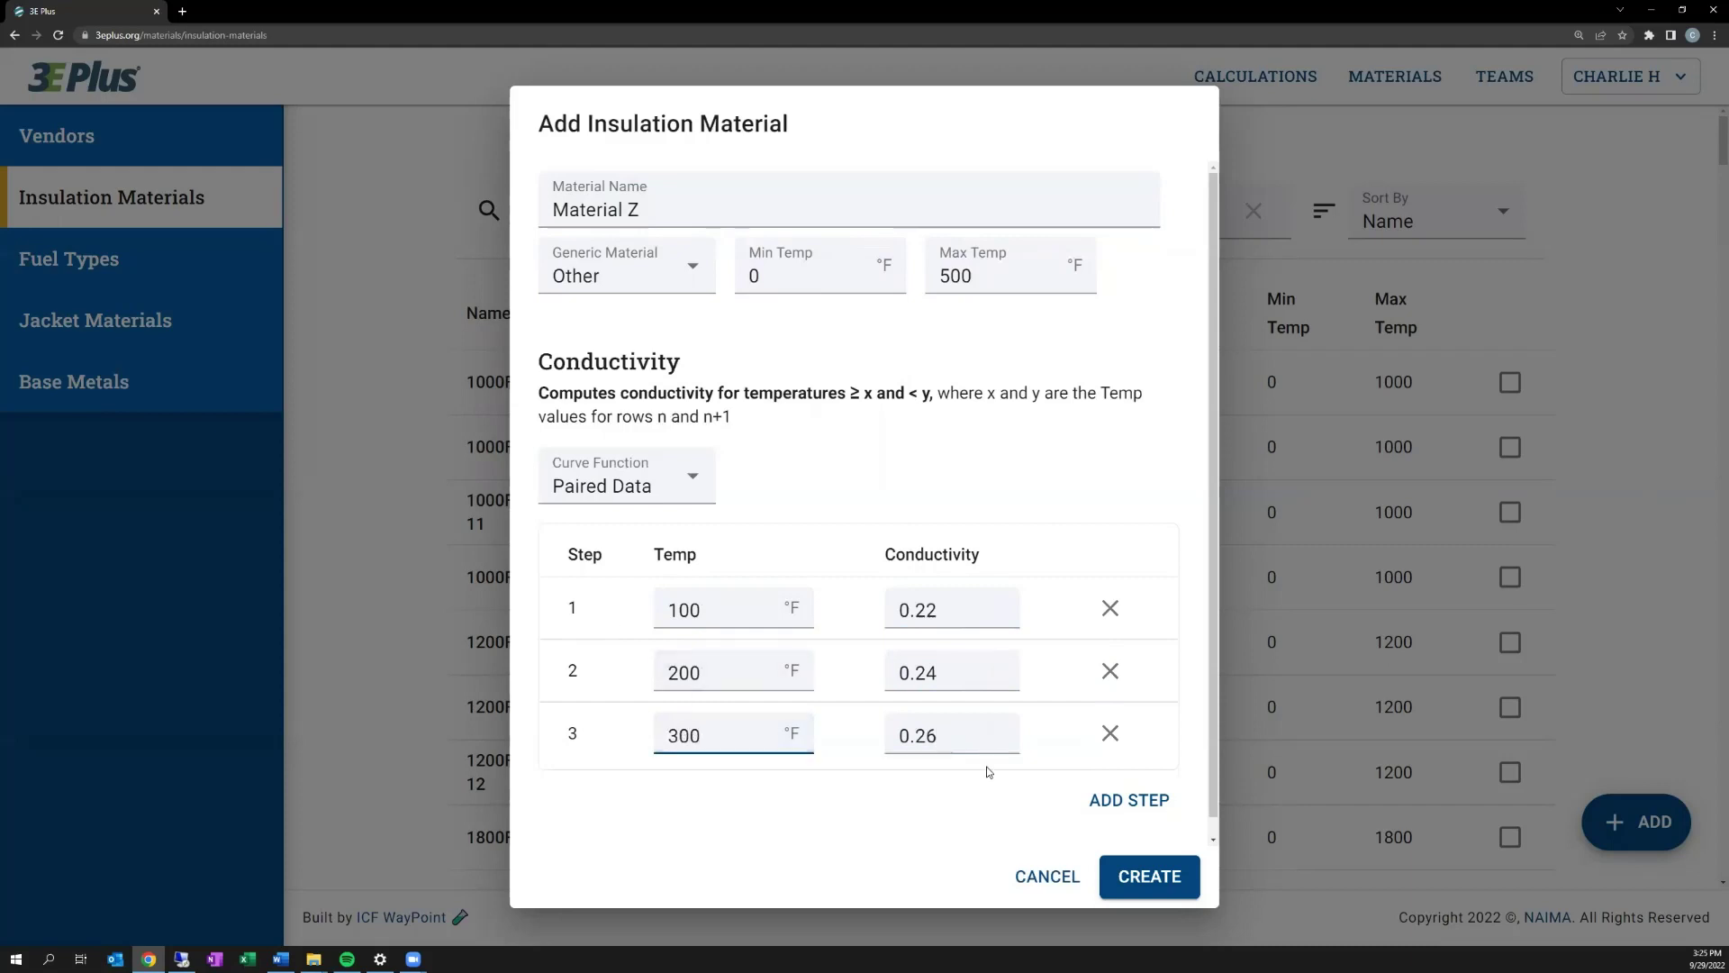
{"action": "left_click", "coordinate": [1117, 800]}
{"action": "left_click", "coordinate": [689, 798]}
{"action": "type", "text": "400"}
{"action": "left_click", "coordinate": [939, 800]}
{"action": "type", "text": "0.2"}
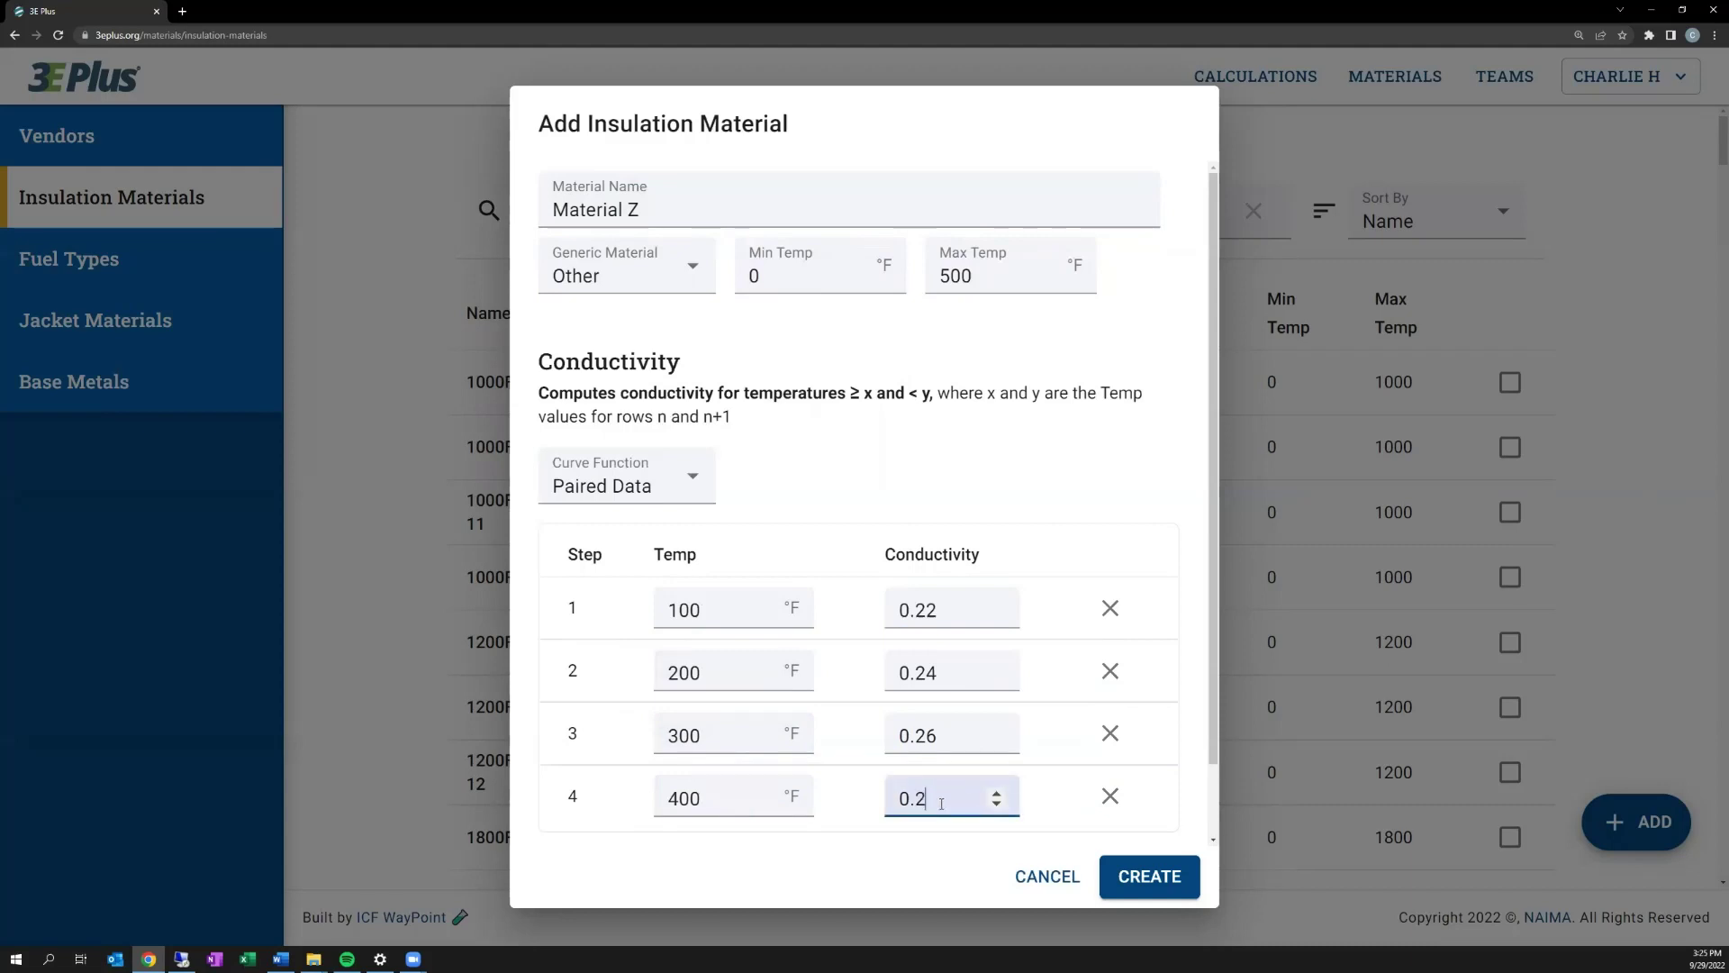
{"action": "type", "text": "5"}
{"action": "left_click", "coordinate": [1147, 873]}
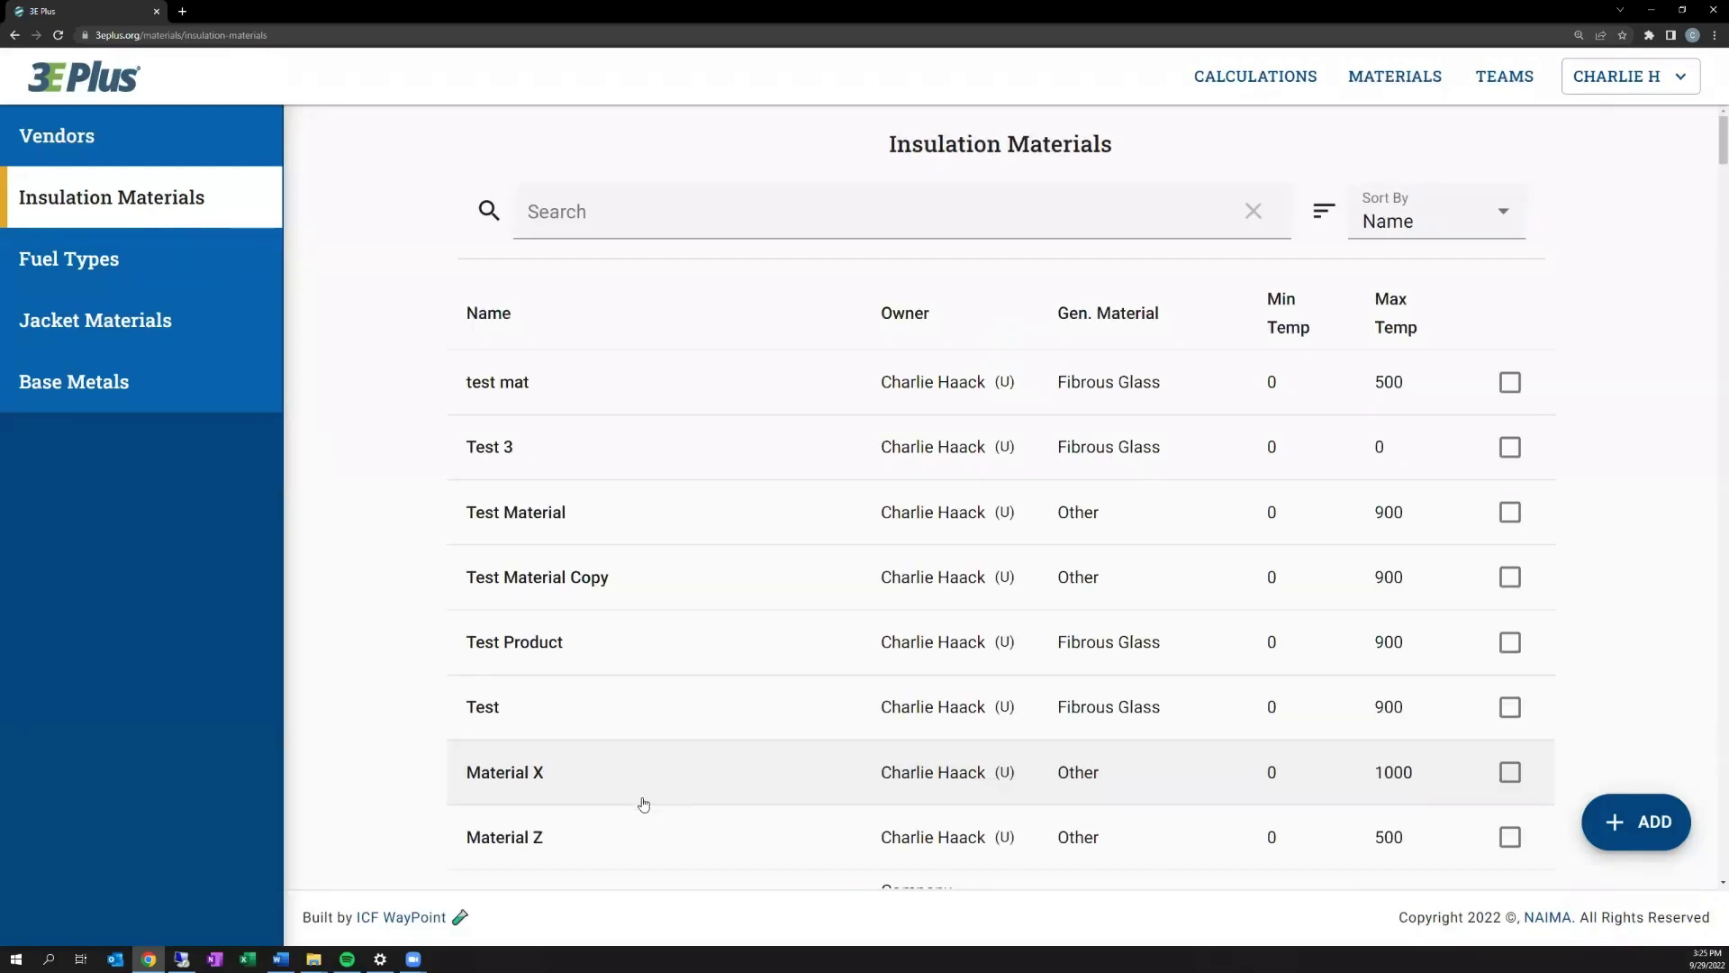
{"action": "left_click", "coordinate": [631, 829]}
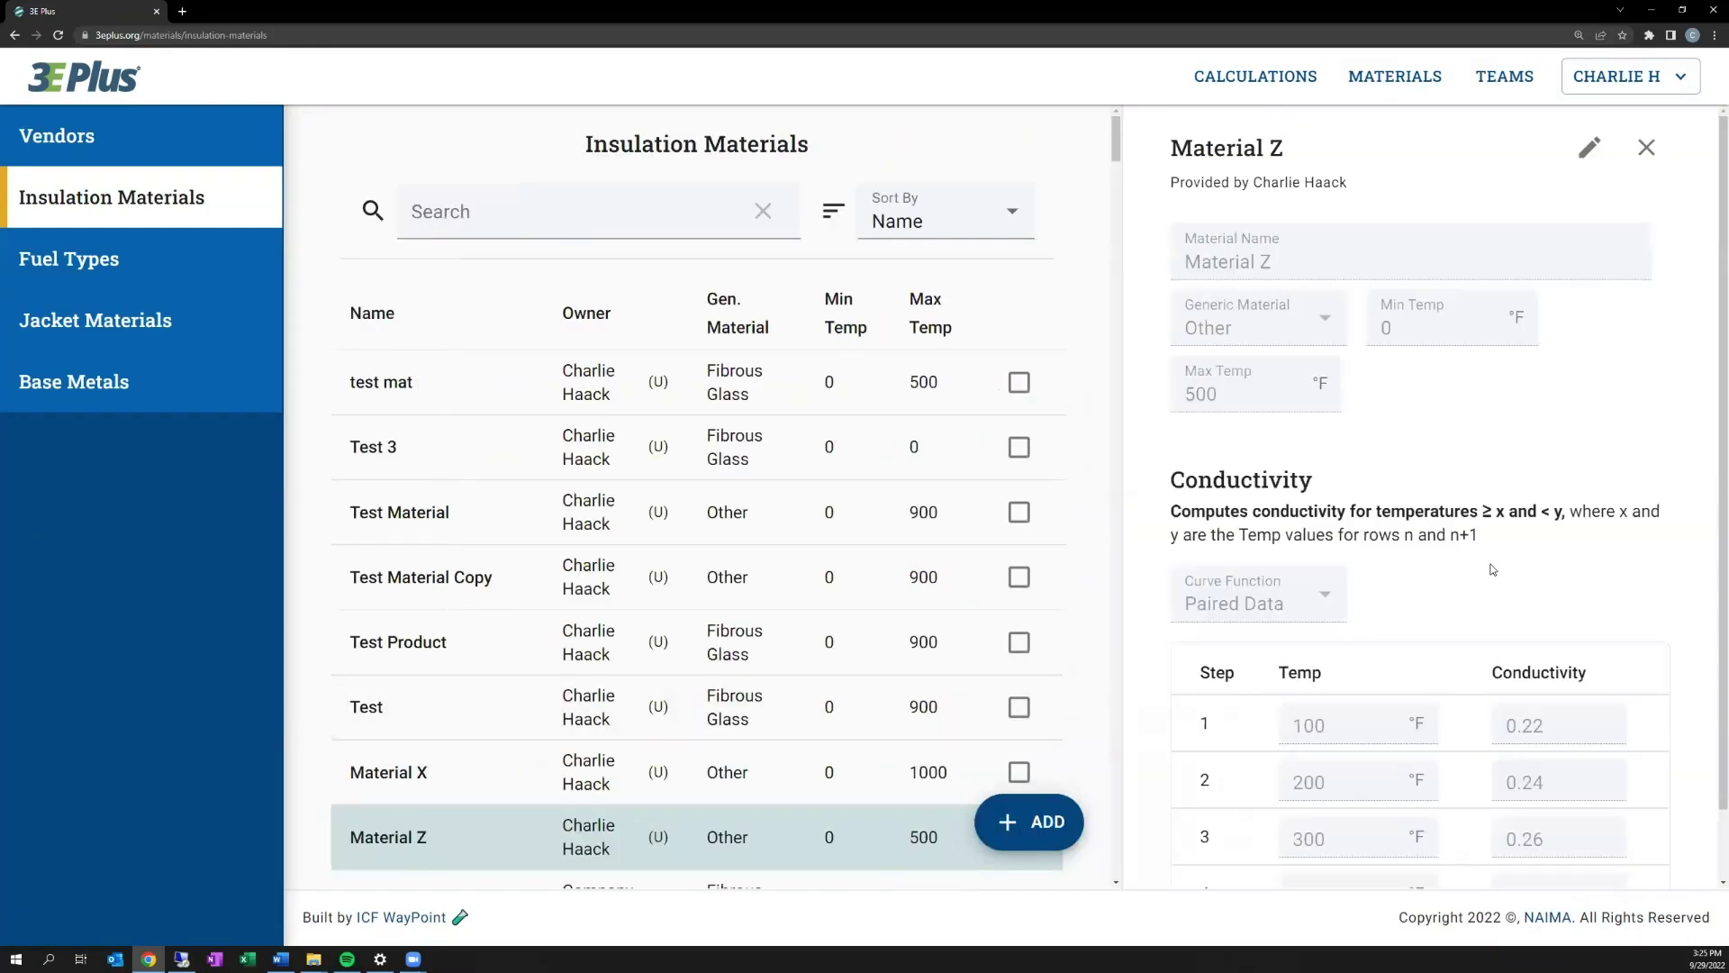
{"action": "scroll", "coordinate": [1359, 568], "scroll_direction": "down", "scroll_amount": 1}
{"action": "scroll", "coordinate": [1557, 306], "scroll_direction": "up", "scroll_amount": 1}
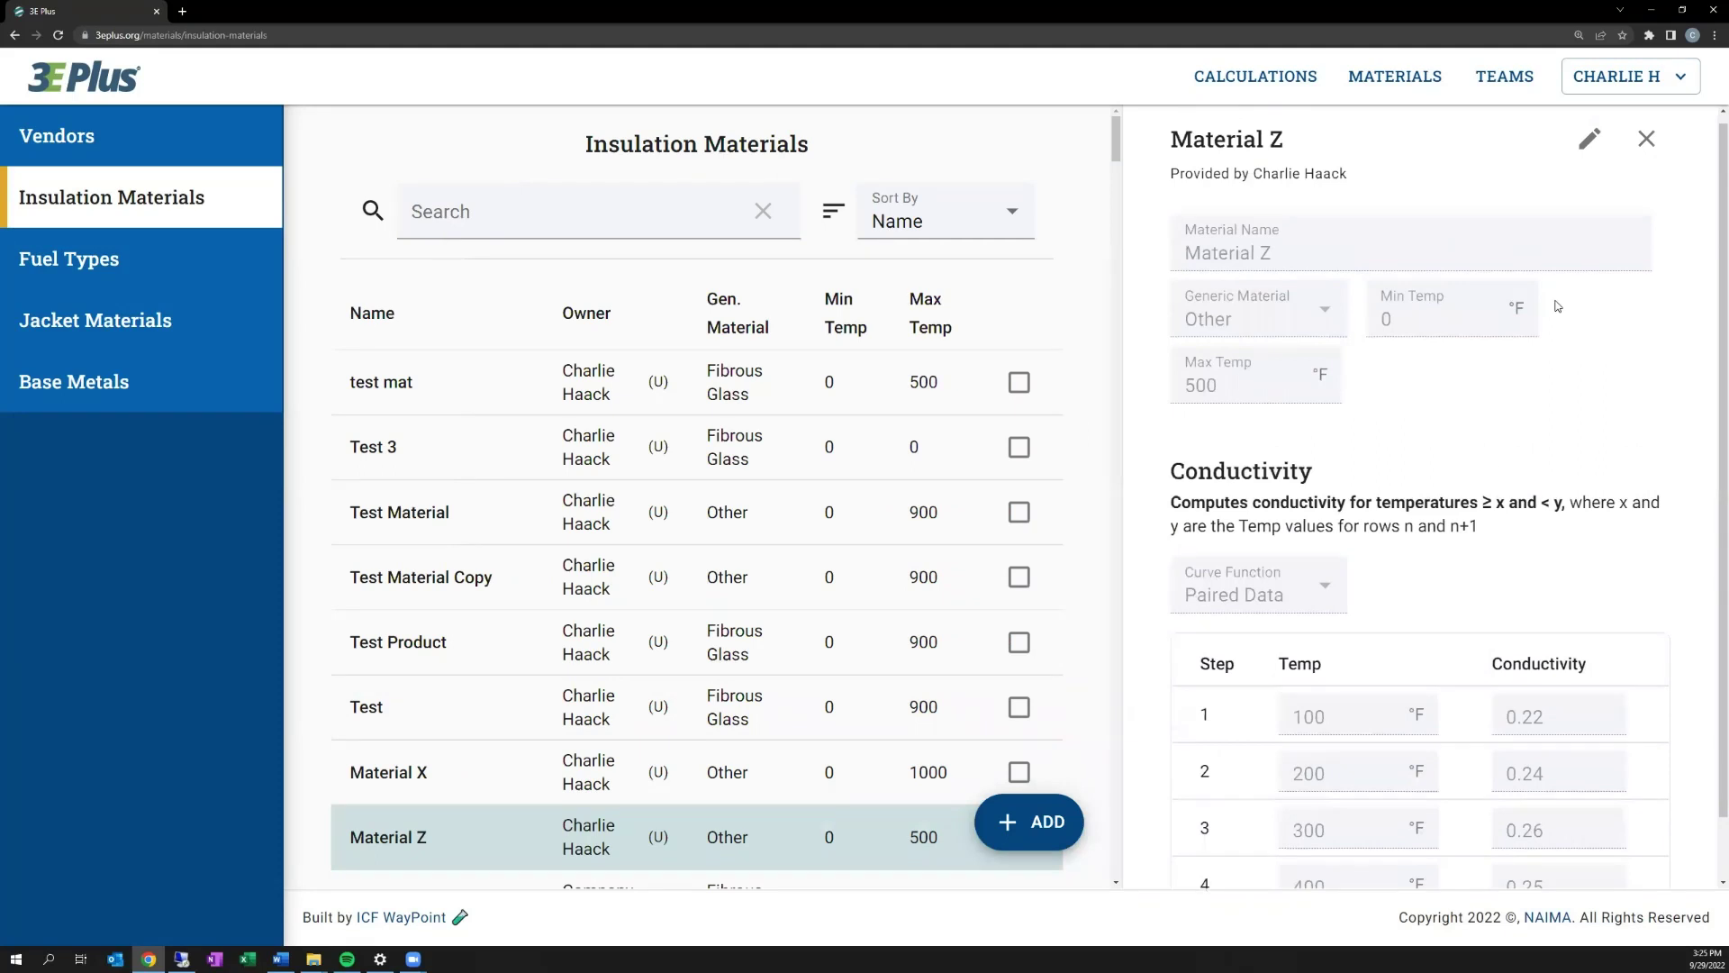
{"action": "left_click", "coordinate": [1591, 142]}
{"action": "scroll", "coordinate": [1446, 823], "scroll_direction": "down", "scroll_amount": 3}
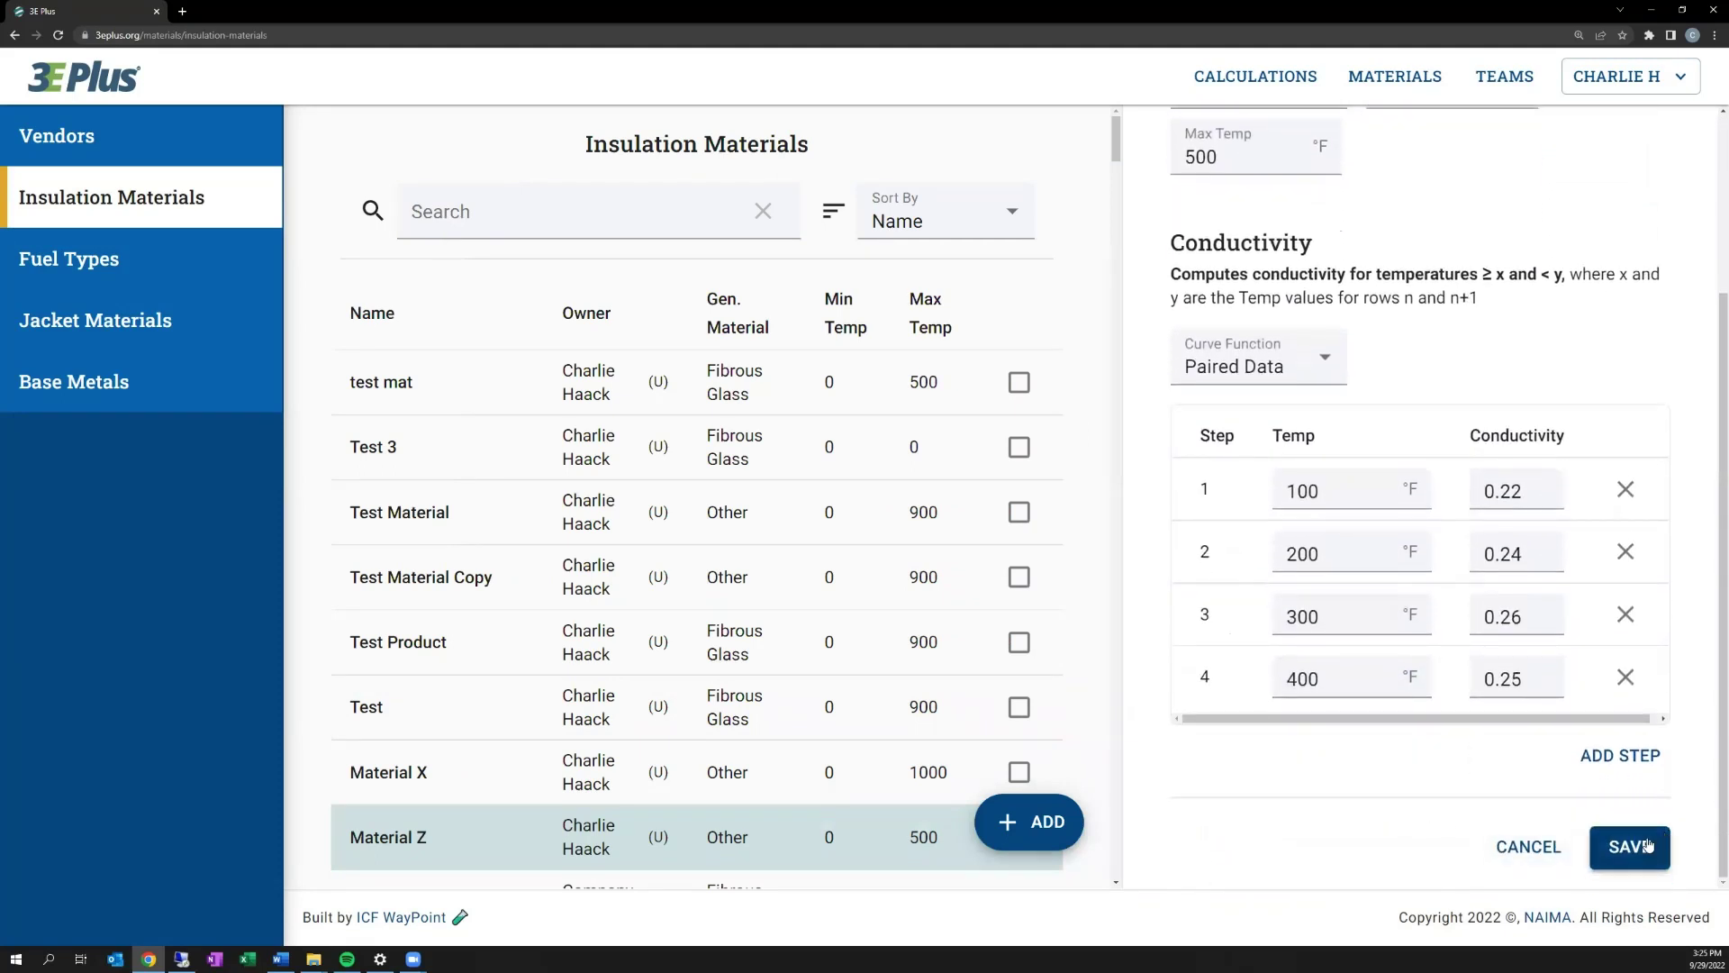
{"action": "left_click", "coordinate": [1548, 839]}
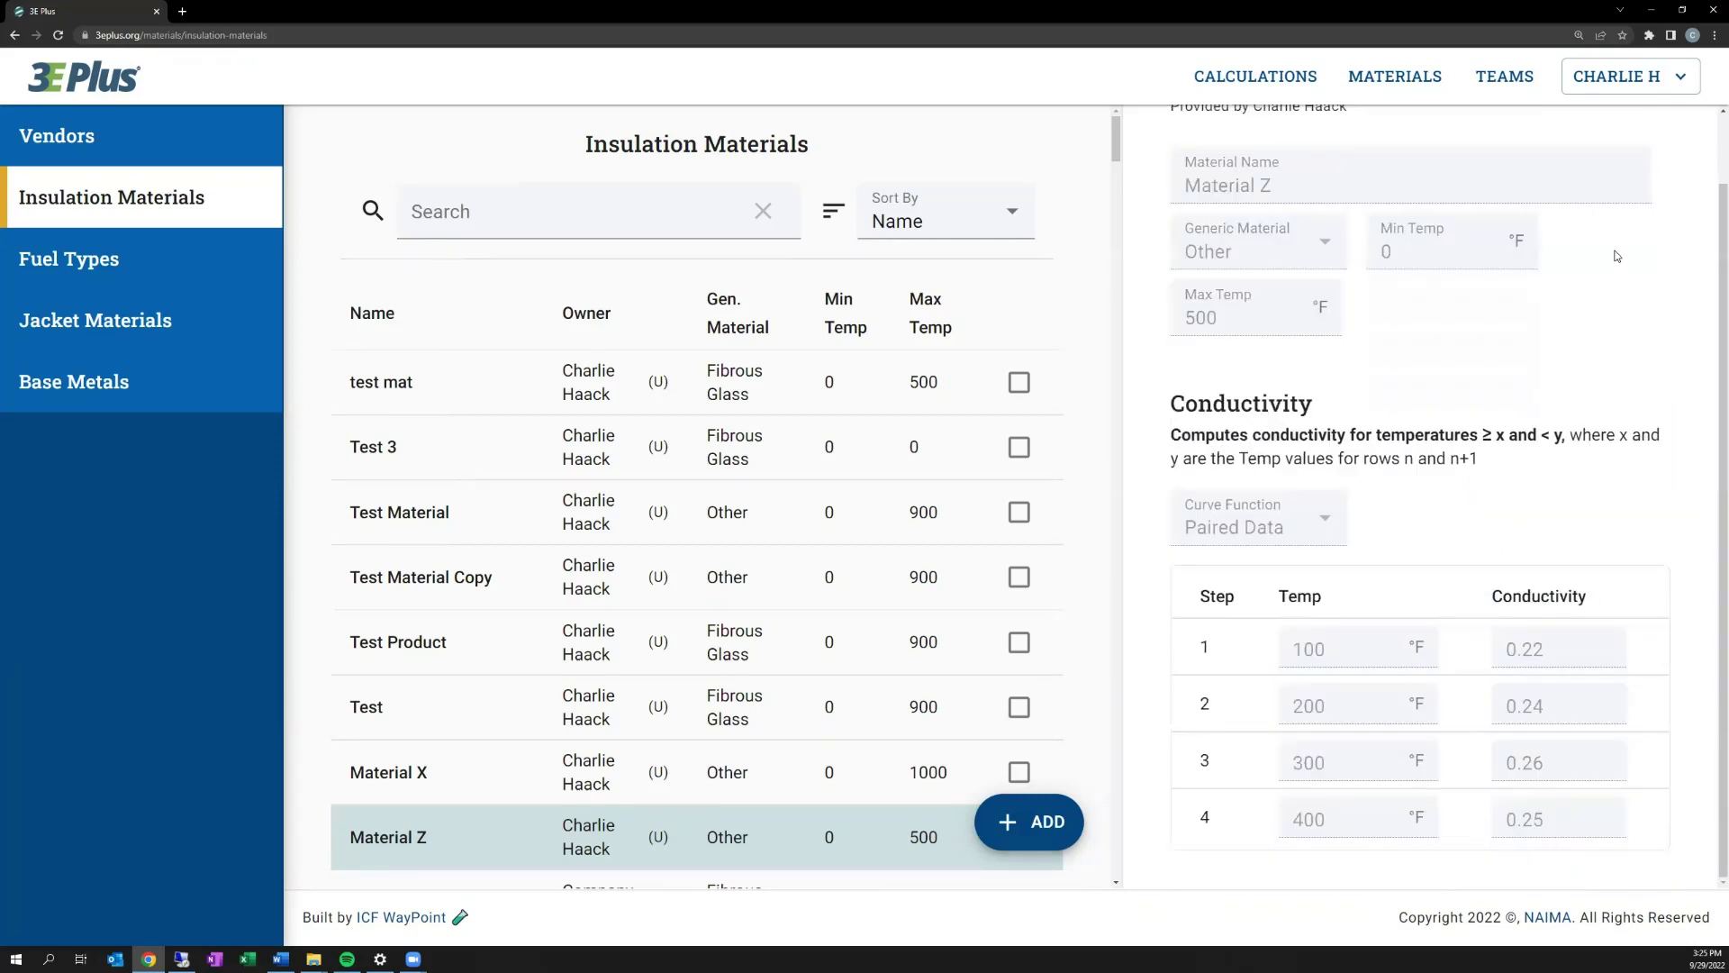
{"action": "scroll", "coordinate": [1670, 166], "scroll_direction": "up", "scroll_amount": 3}
Close Material Z's details, try a Polynomial curve on a new material form, and cancel it.
{"action": "left_click", "coordinate": [1648, 149]}
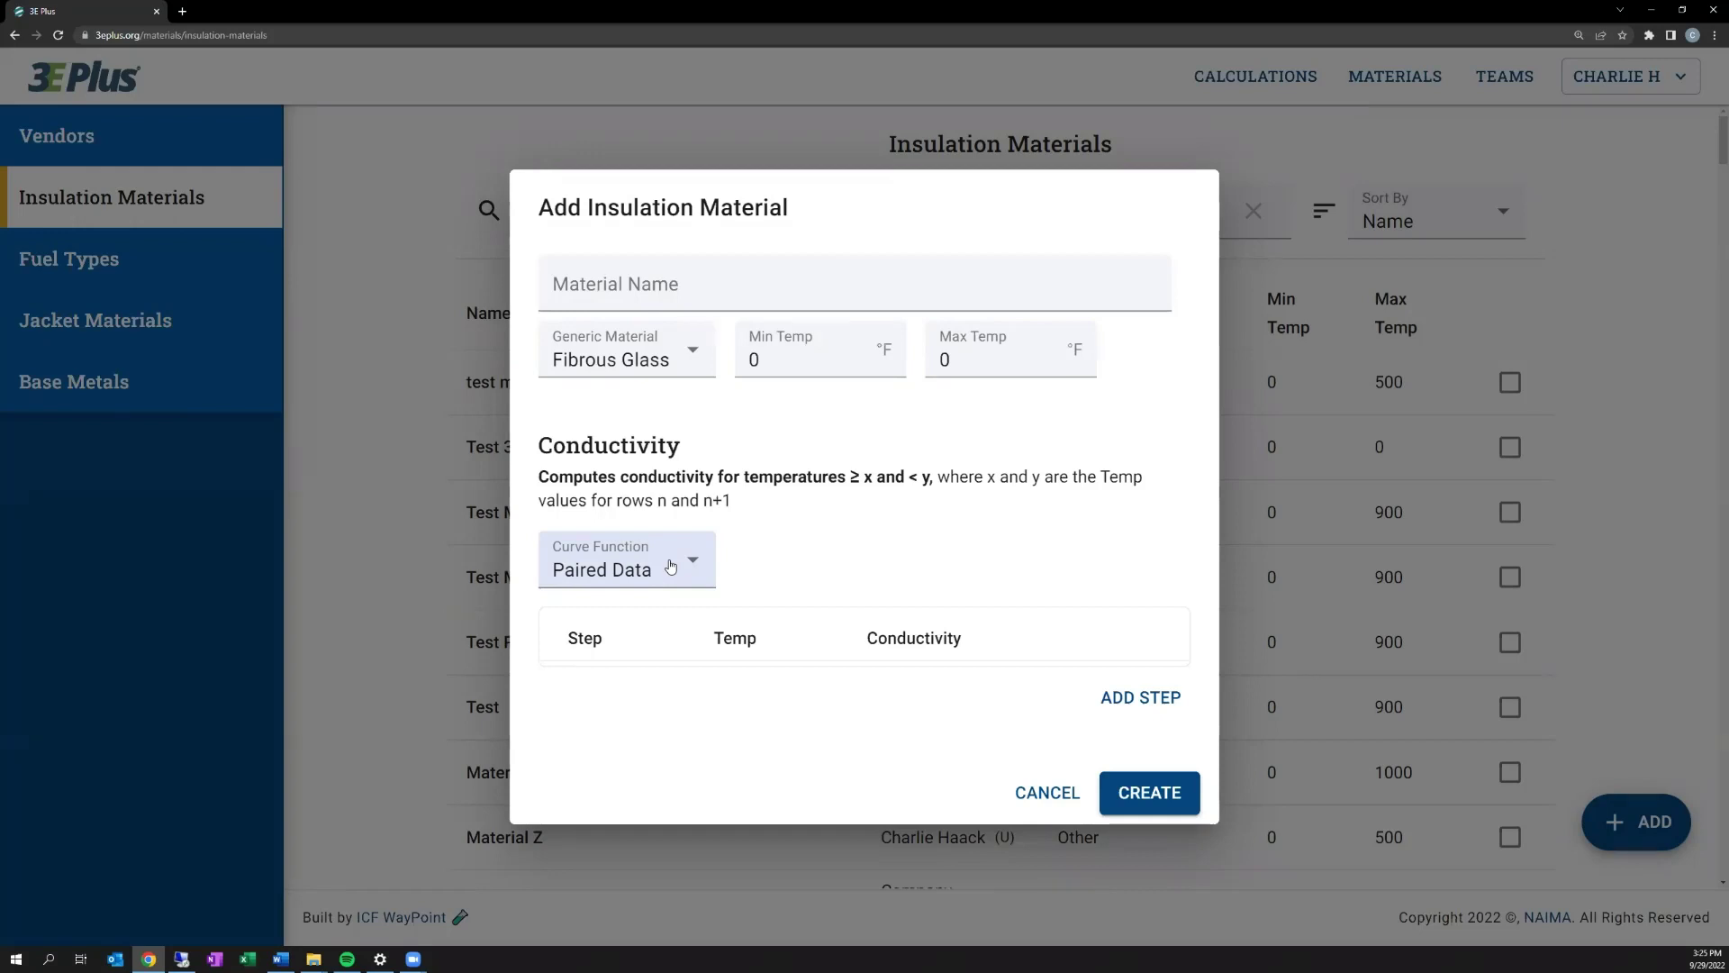
{"action": "left_click", "coordinate": [671, 566]}
{"action": "left_click", "coordinate": [644, 702]}
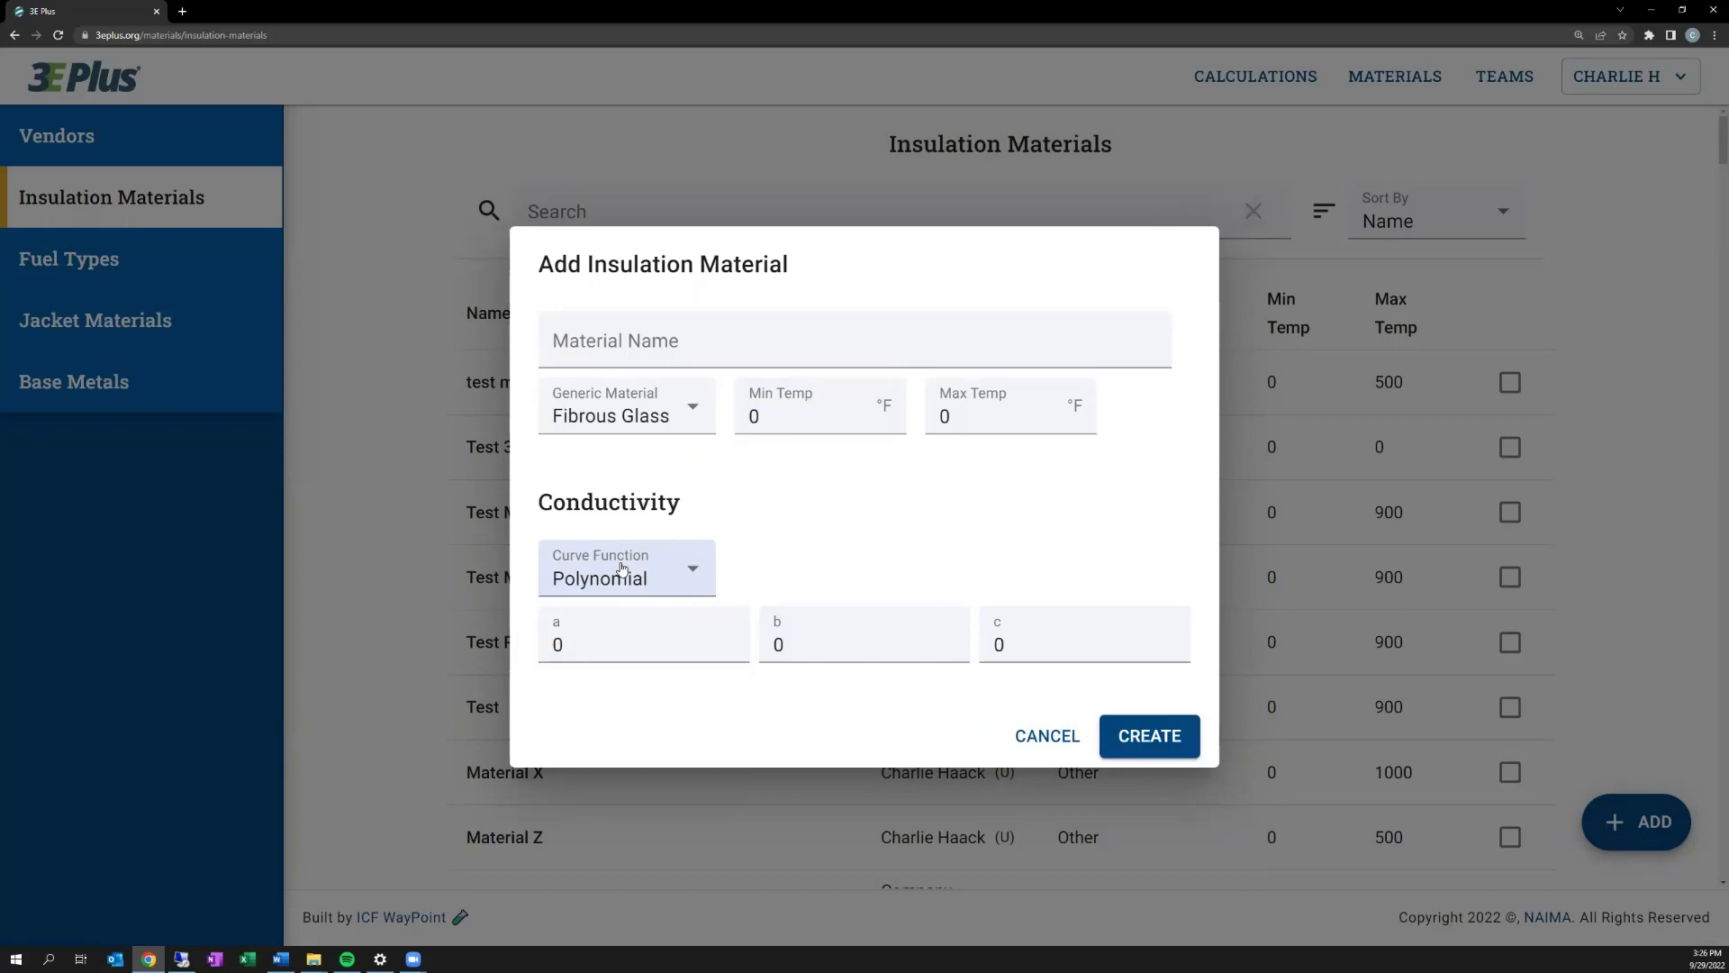
{"action": "left_click", "coordinate": [622, 568]}
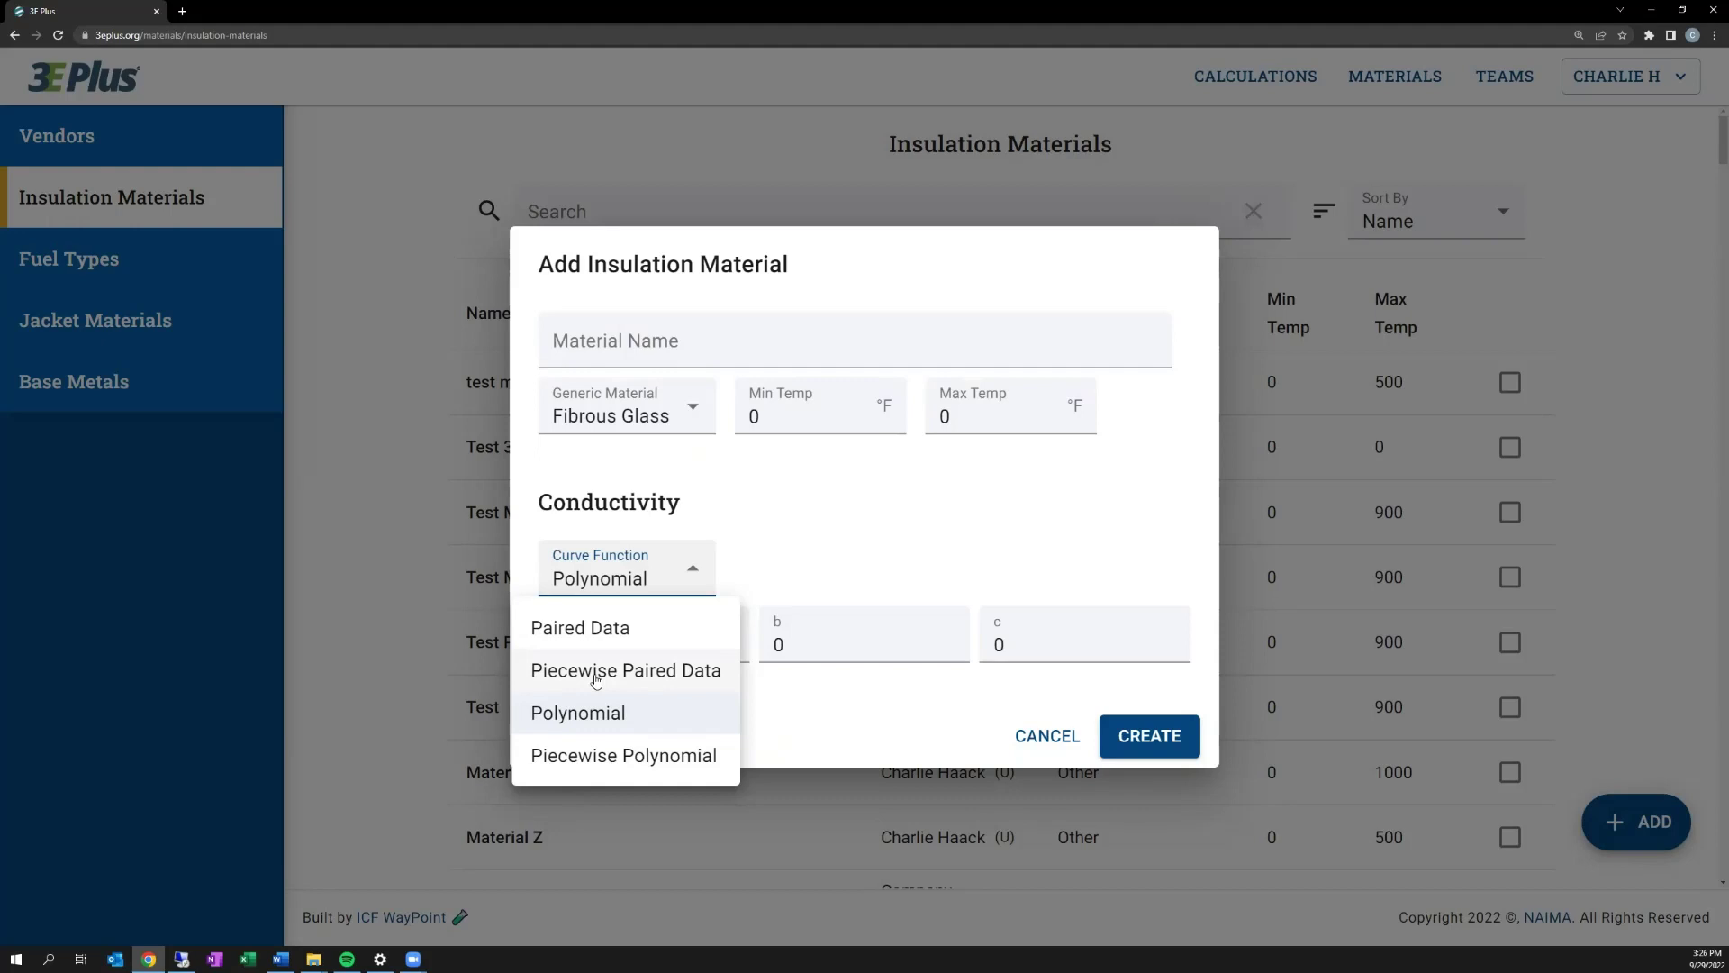
{"action": "left_click", "coordinate": [577, 713]}
{"action": "left_click", "coordinate": [1043, 735]}
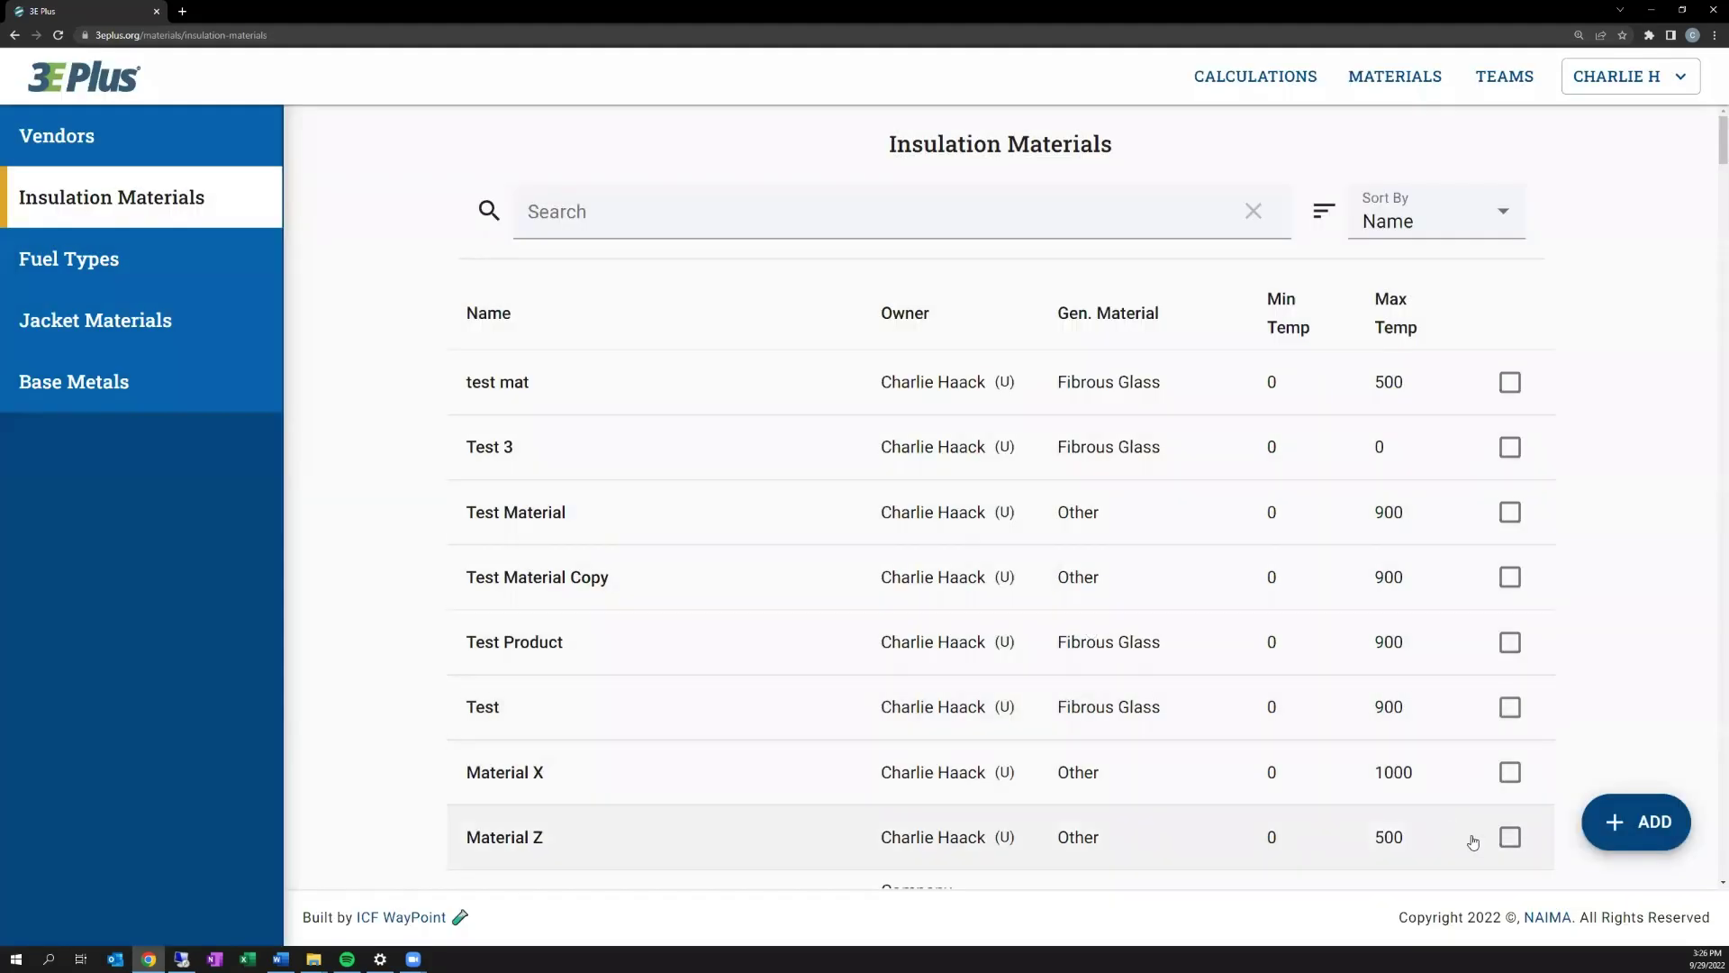
Tick Material Z's checkbox to reveal the Duplicate, De-activate and Add to Team bar.
{"action": "left_click", "coordinate": [1506, 836]}
{"action": "scroll", "coordinate": [1492, 815], "scroll_direction": "down", "scroll_amount": 1}
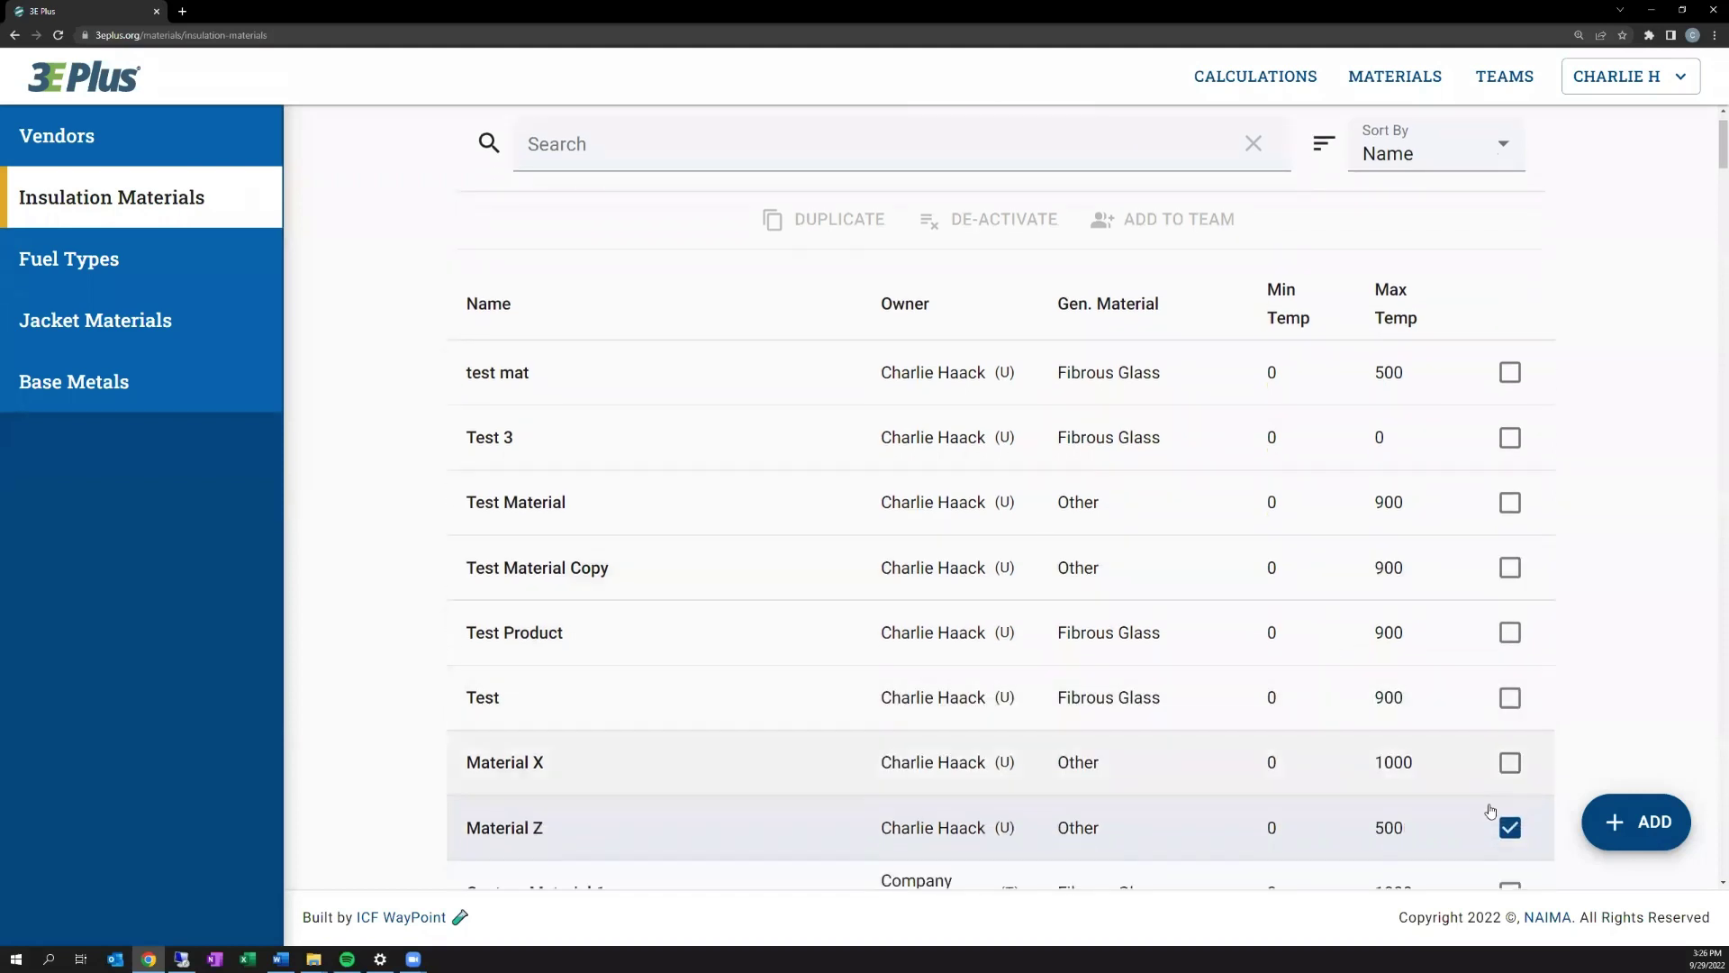
{"action": "scroll", "coordinate": [918, 396], "scroll_direction": "up", "scroll_amount": 1}
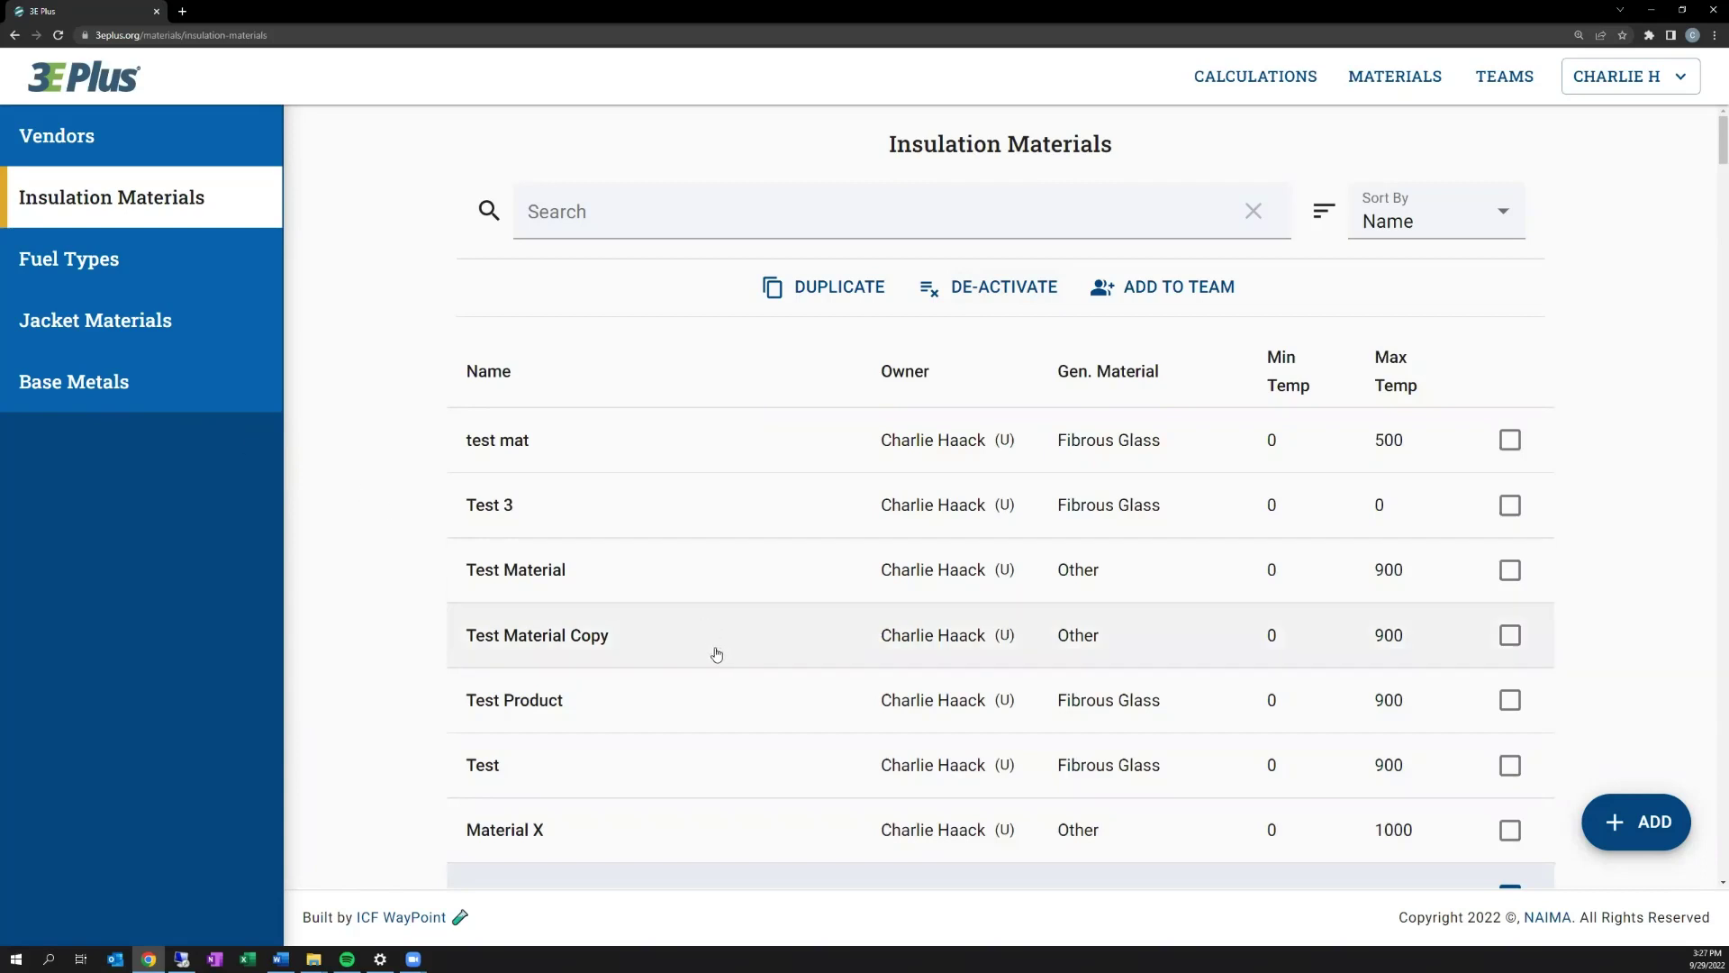
{"action": "scroll", "coordinate": [715, 656], "scroll_direction": "down", "scroll_amount": 1}
{"action": "scroll", "coordinate": [715, 656], "scroll_direction": "up", "scroll_amount": 1}
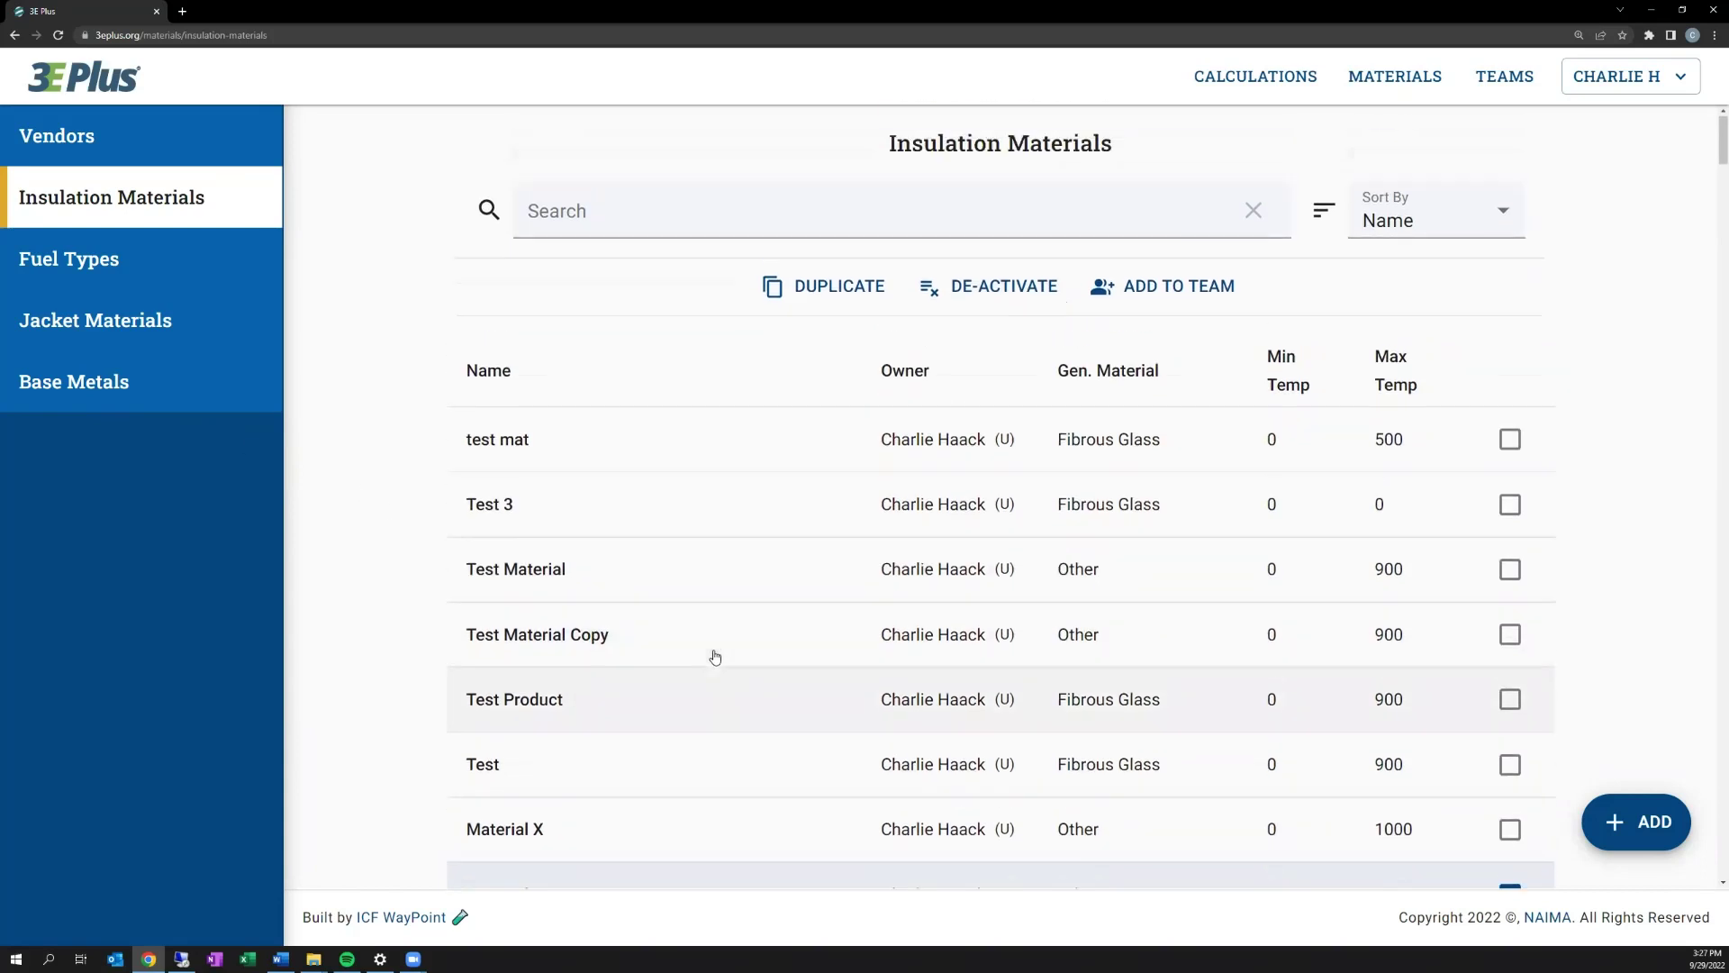
{"action": "left_click", "coordinate": [145, 262]}
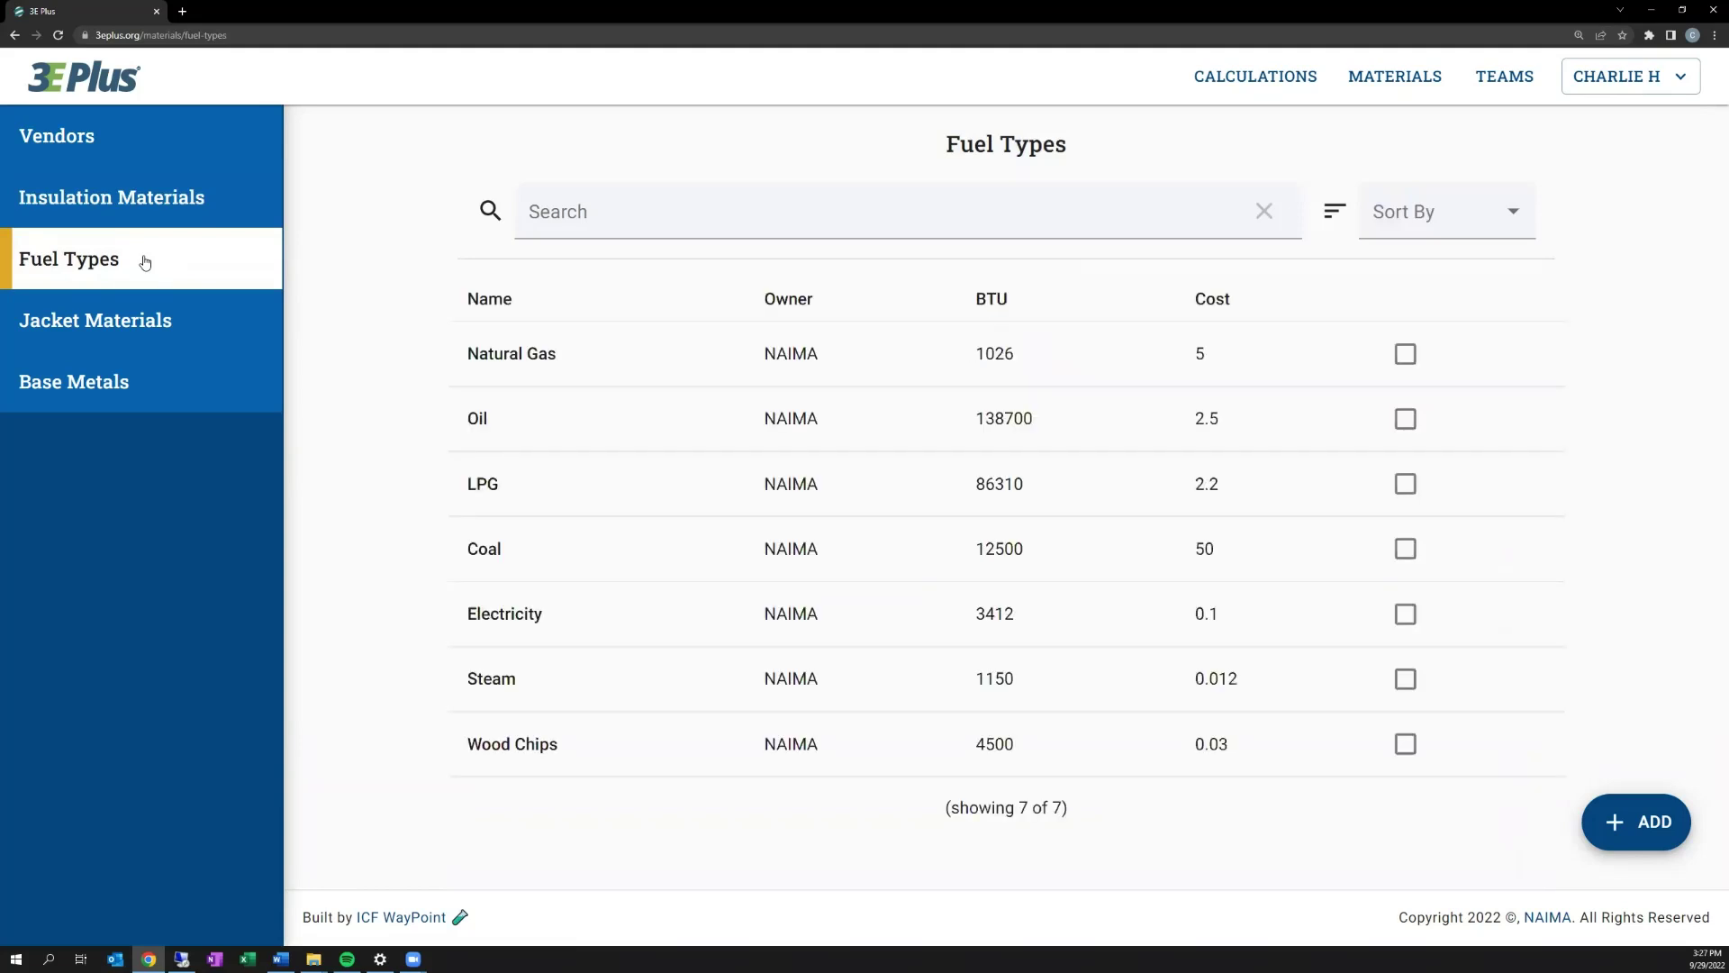
{"action": "left_click", "coordinate": [1637, 823]}
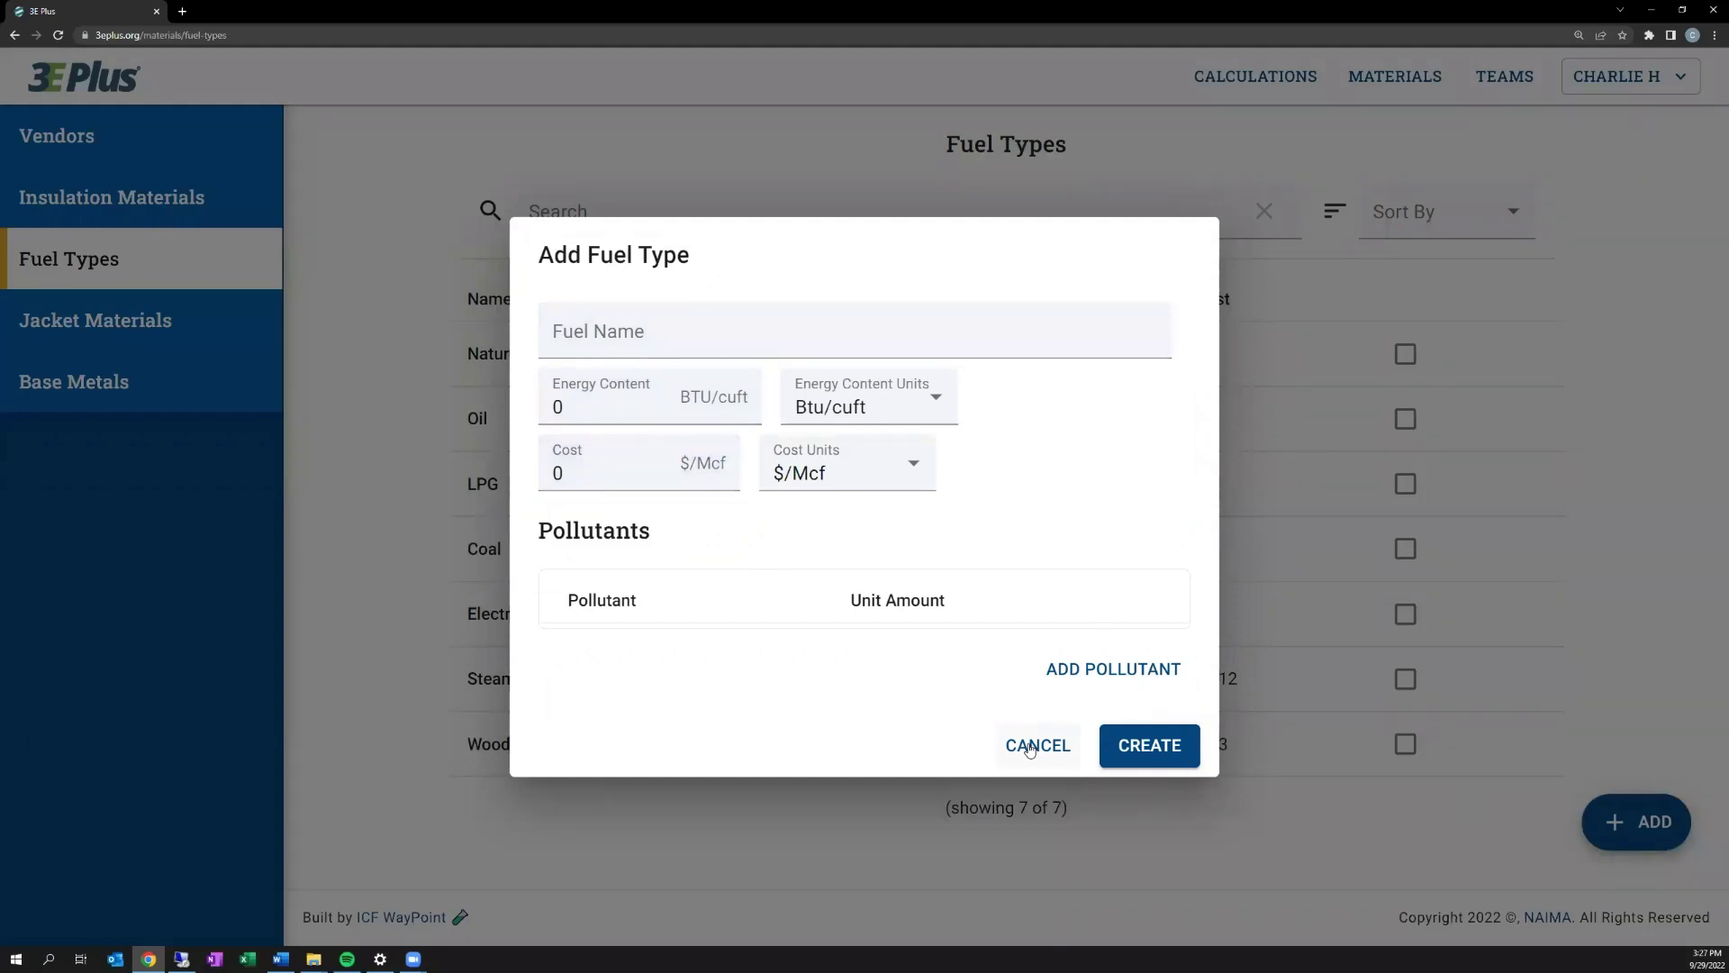
{"action": "left_click", "coordinate": [1030, 750]}
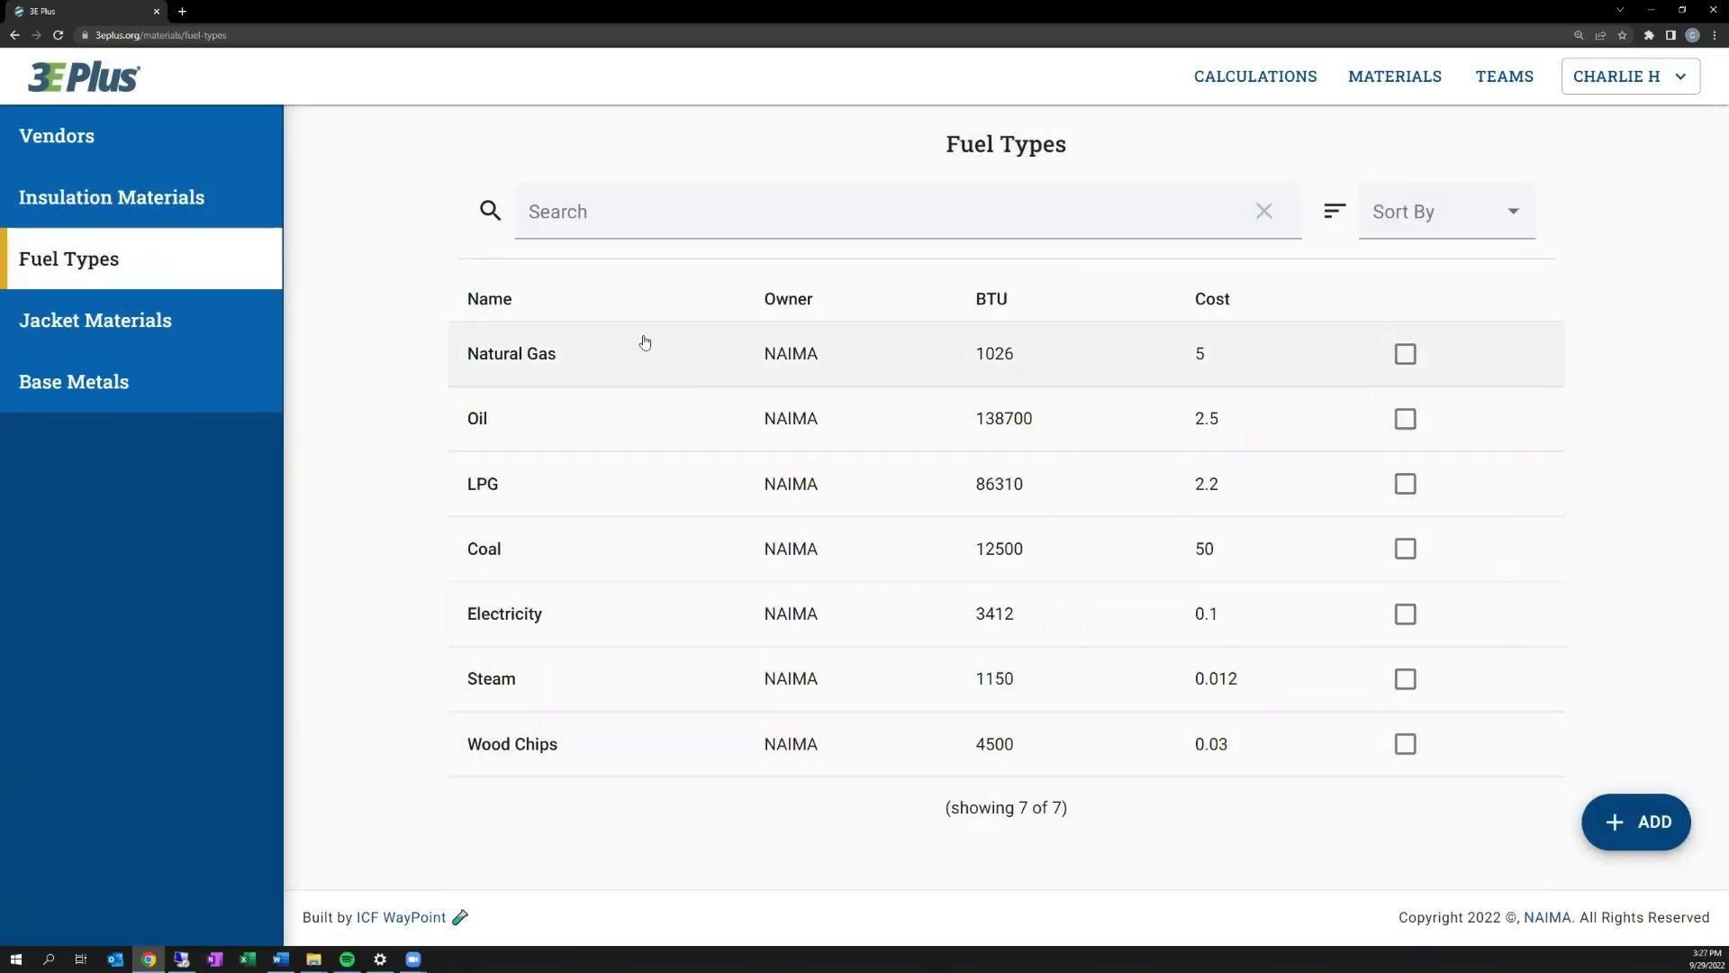
Switch to Jacket Materials and cancel the Add Jacket Material form without saving.
{"action": "left_click", "coordinate": [180, 317]}
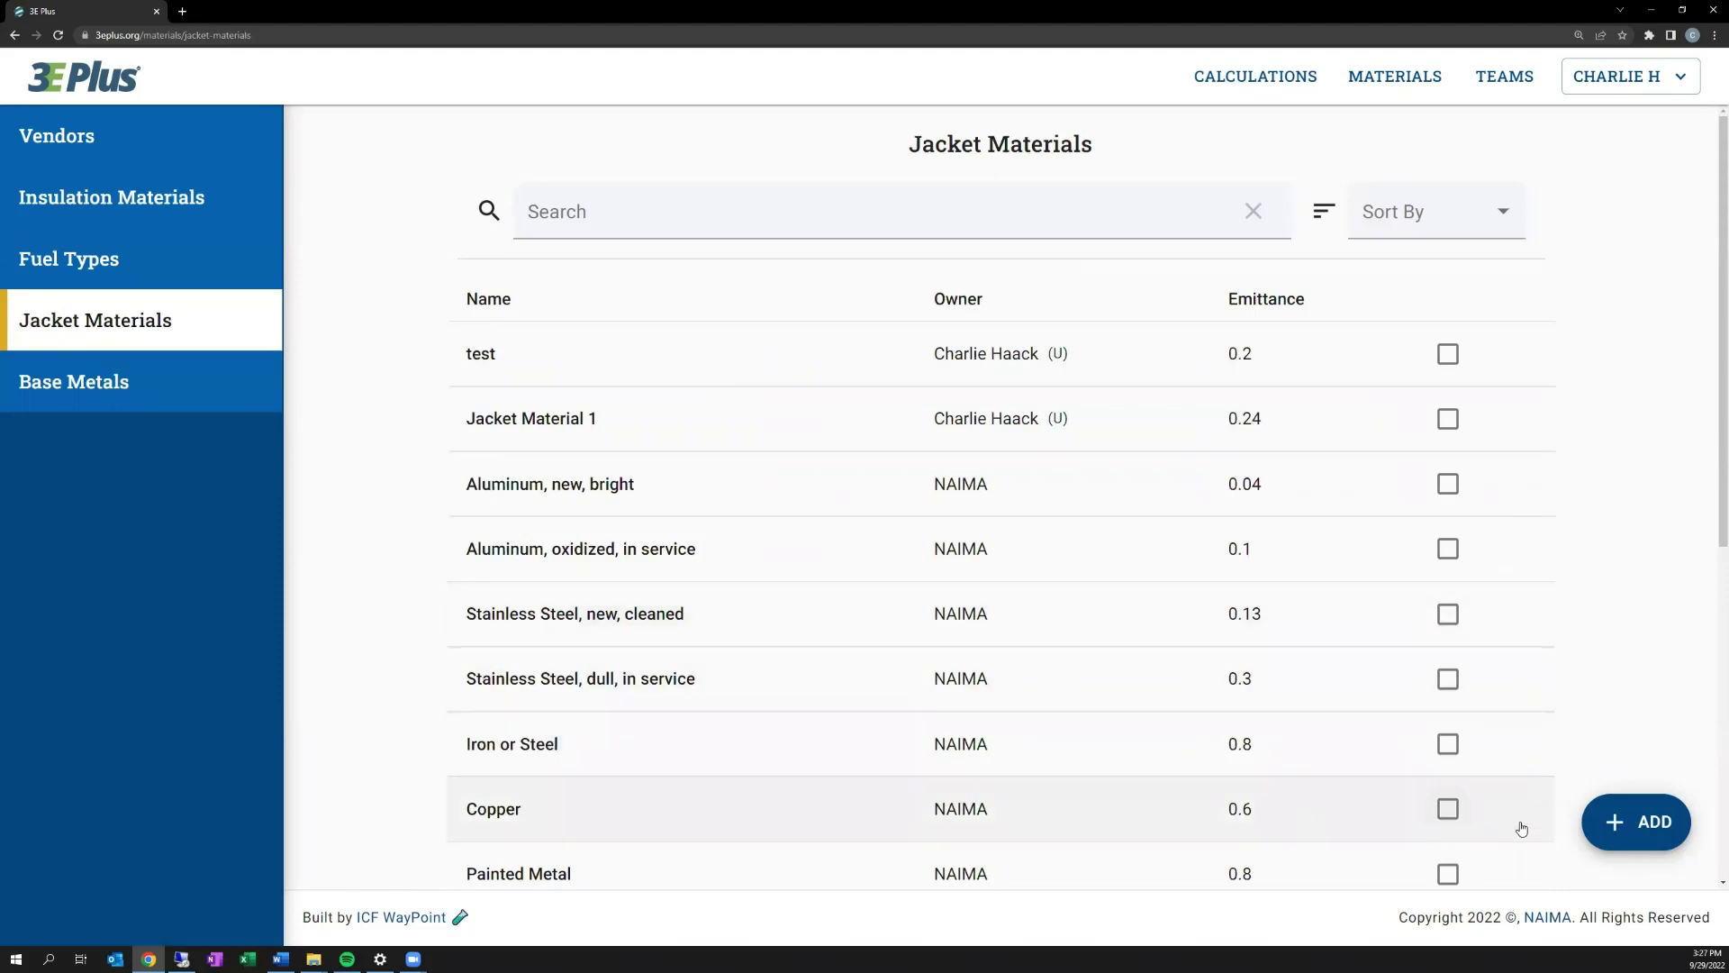
{"action": "left_click", "coordinate": [1608, 822]}
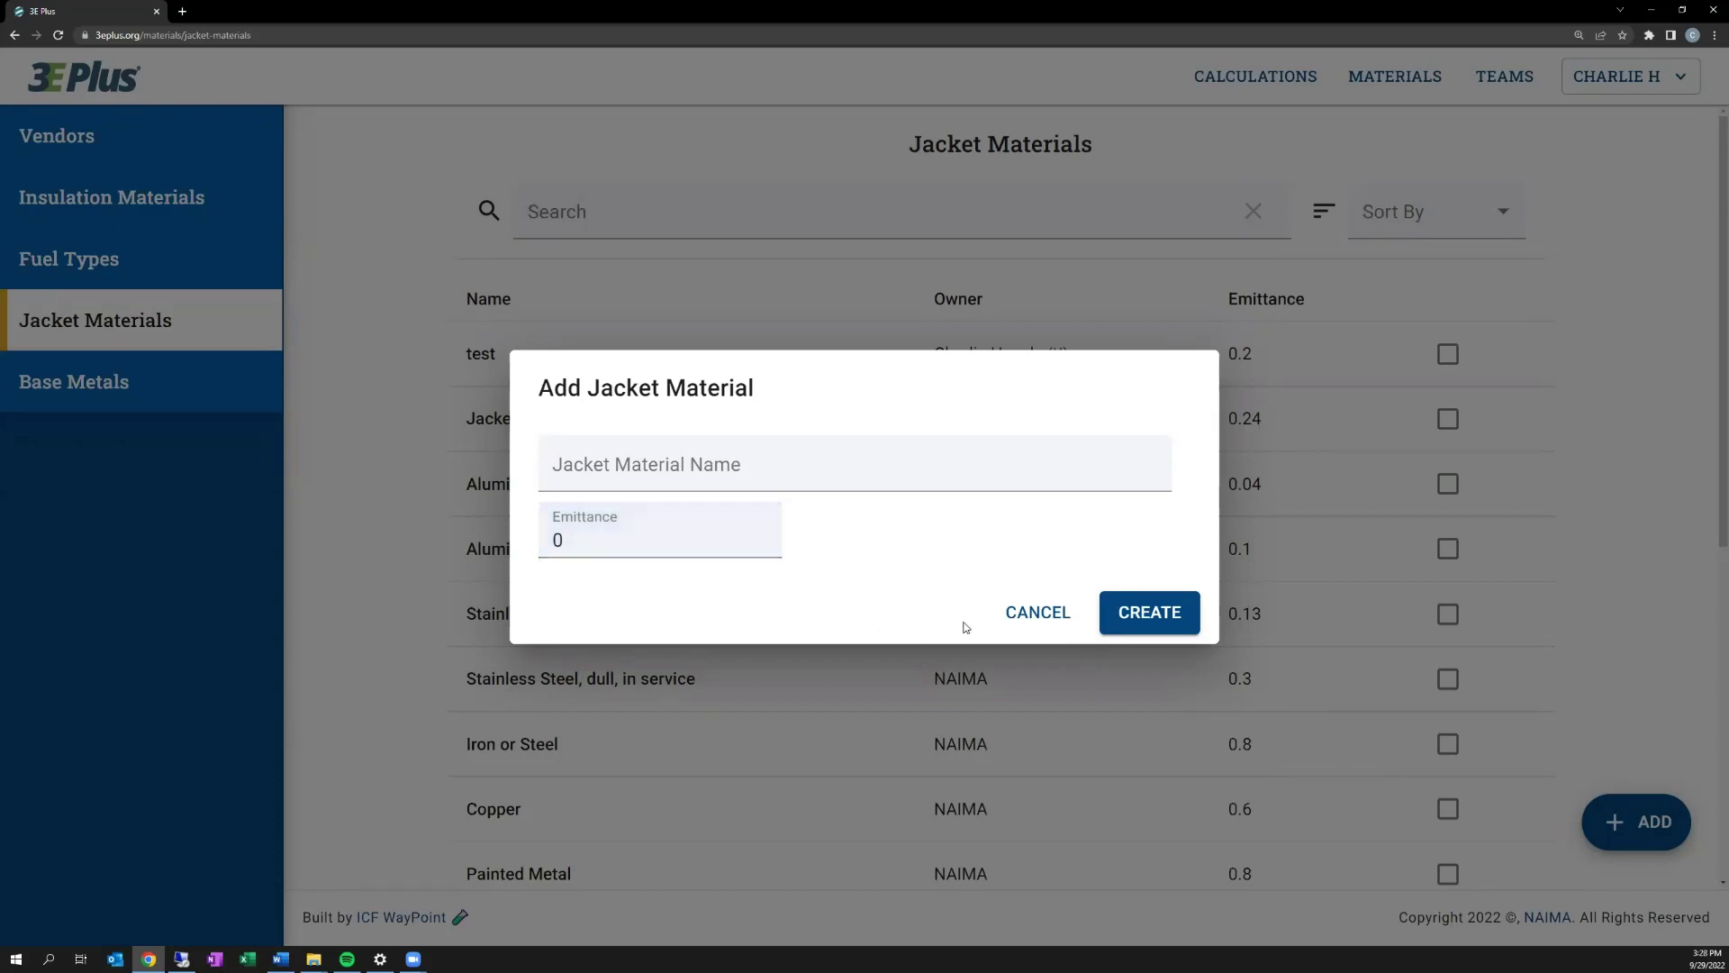
{"action": "left_click", "coordinate": [1033, 614]}
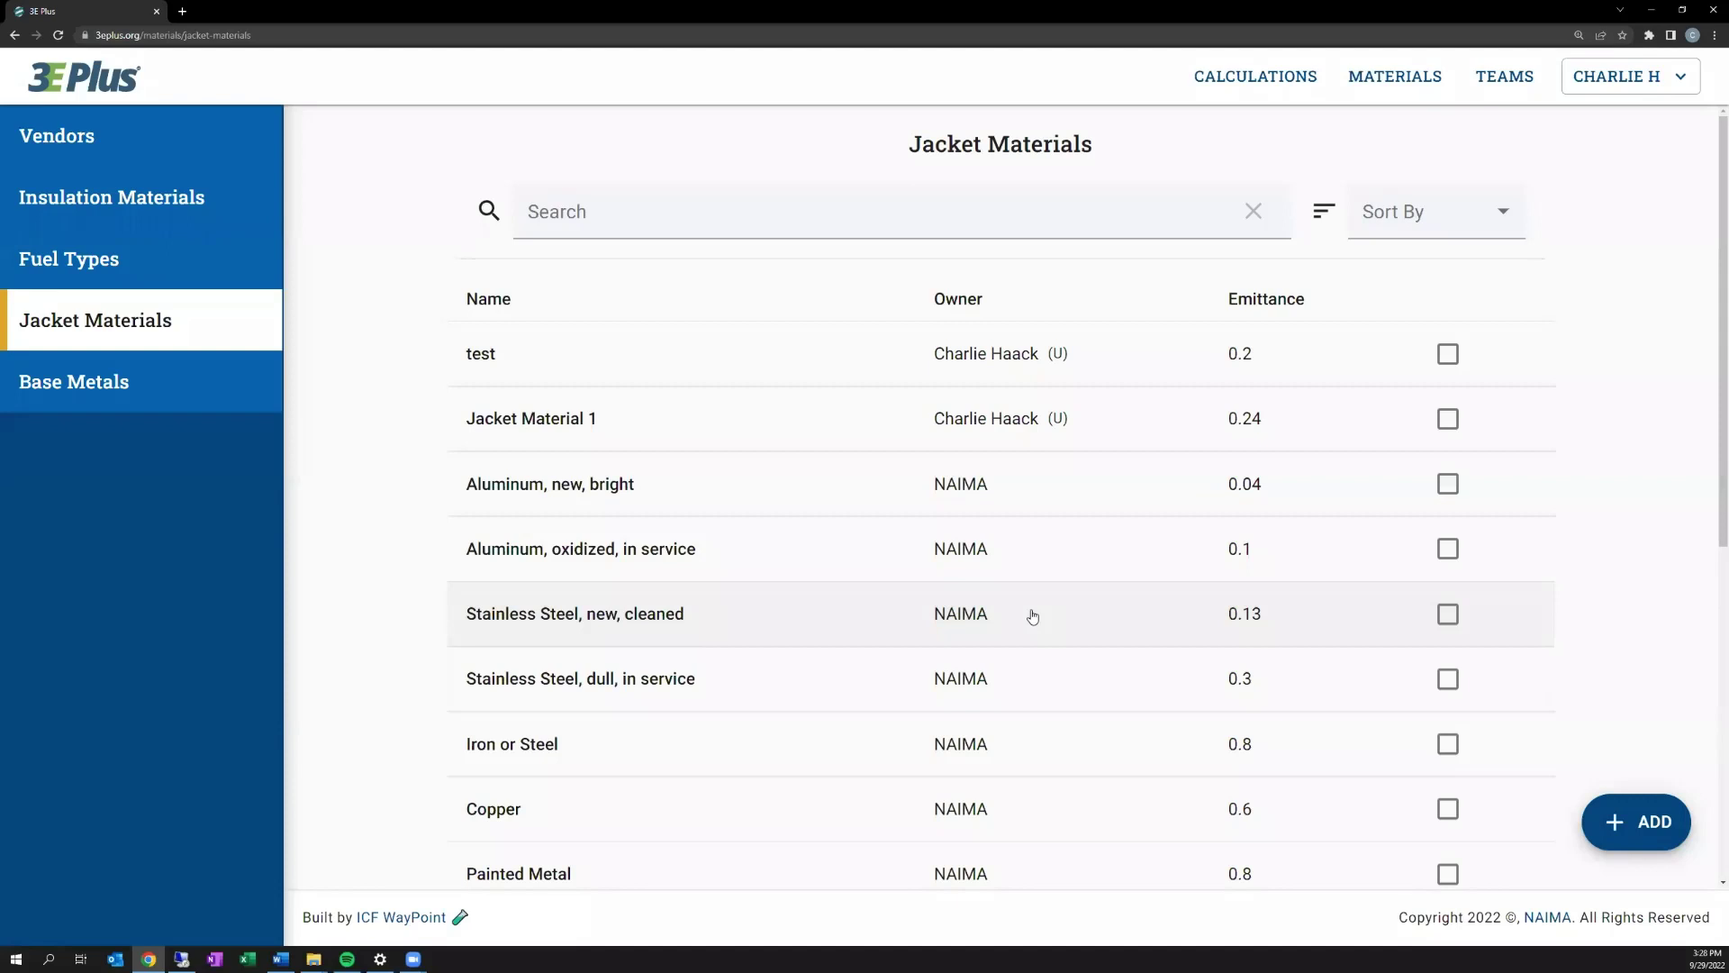
Switch to Base Metals and cancel the Add Base Metal form without saving.
{"action": "left_click", "coordinate": [198, 379]}
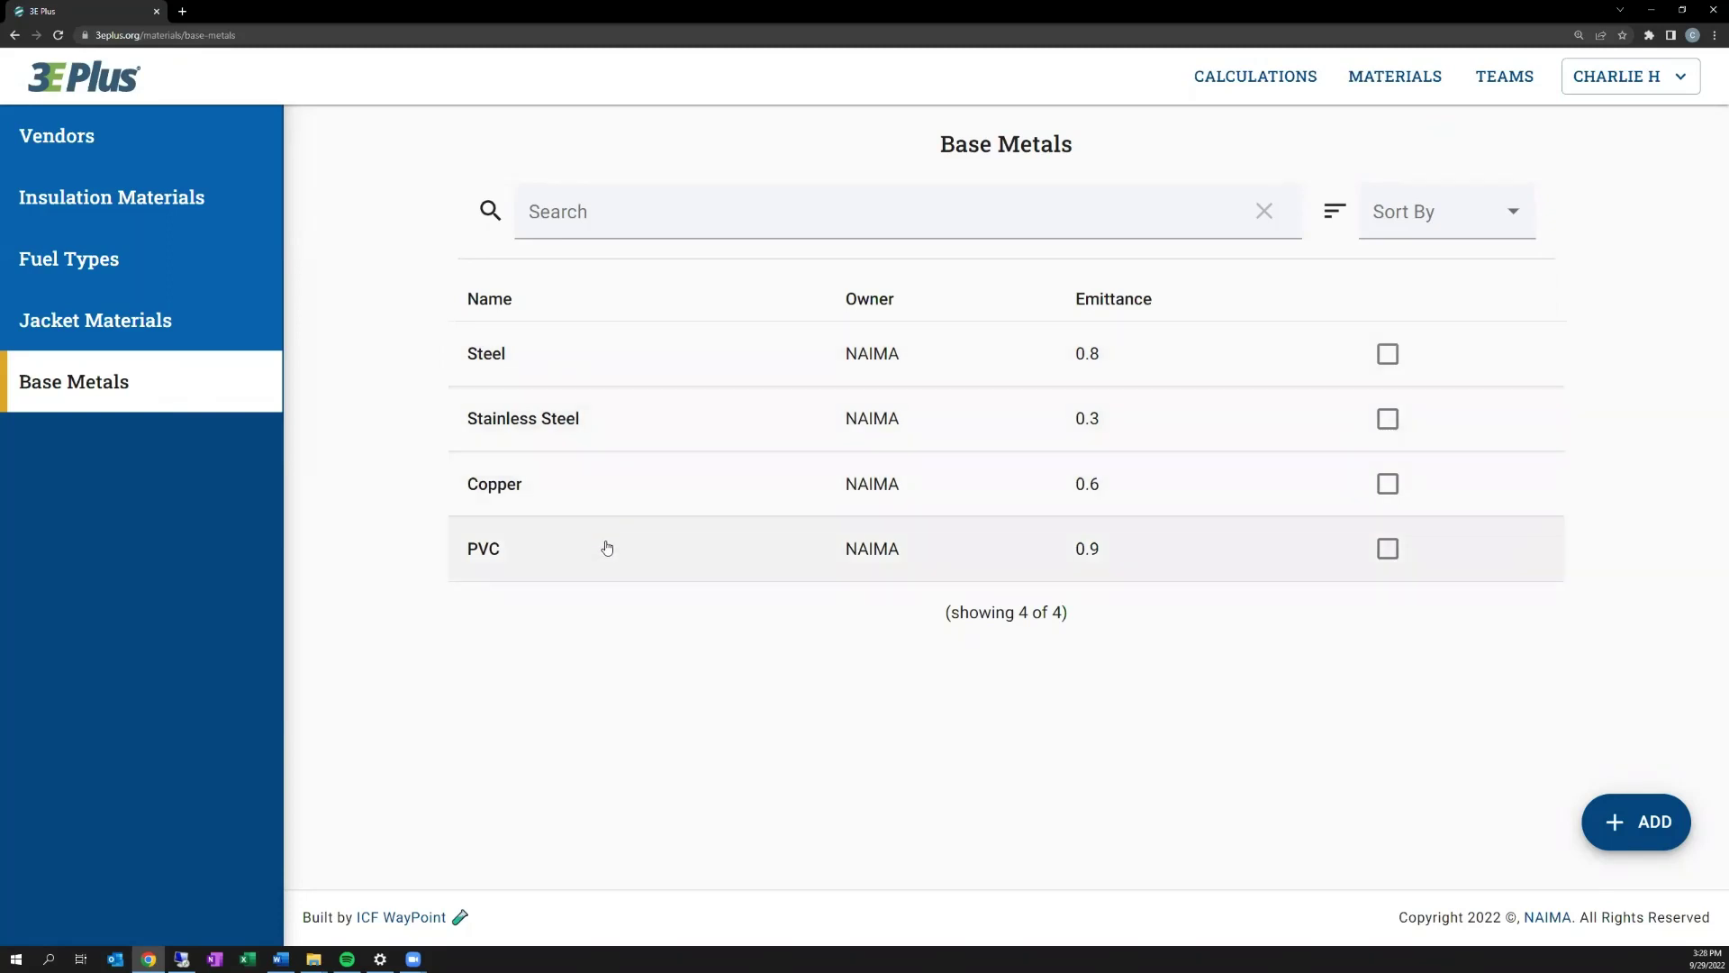
{"action": "left_click", "coordinate": [1654, 824]}
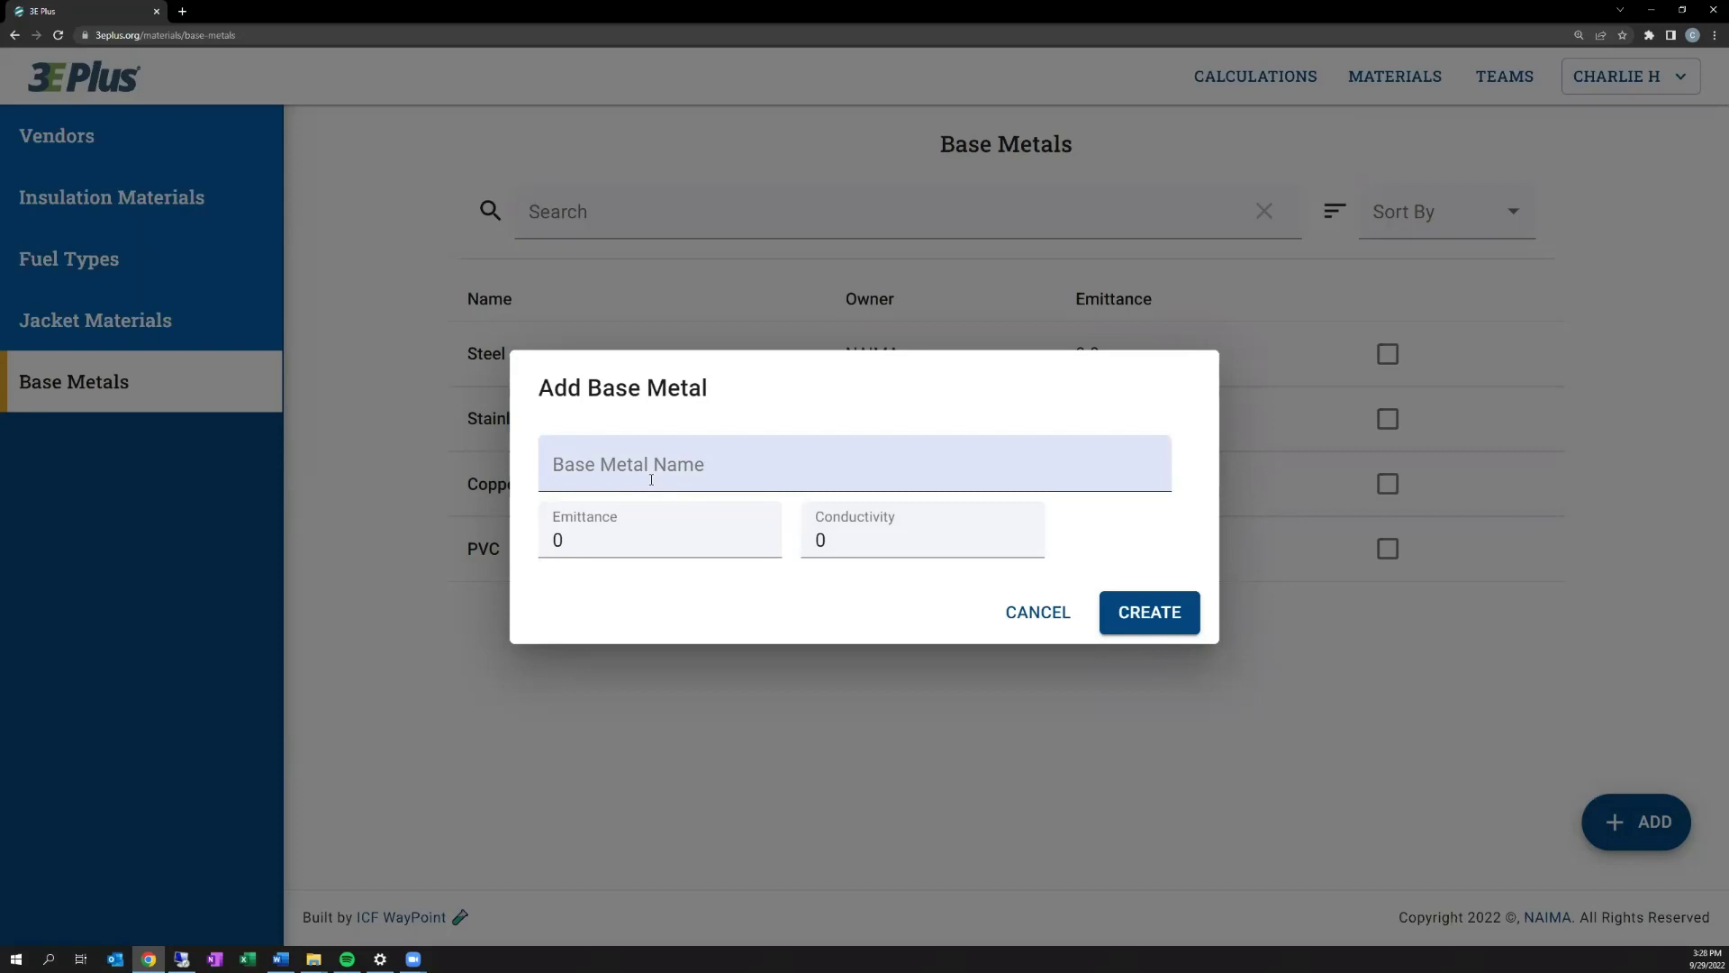
{"action": "left_click", "coordinate": [1027, 615]}
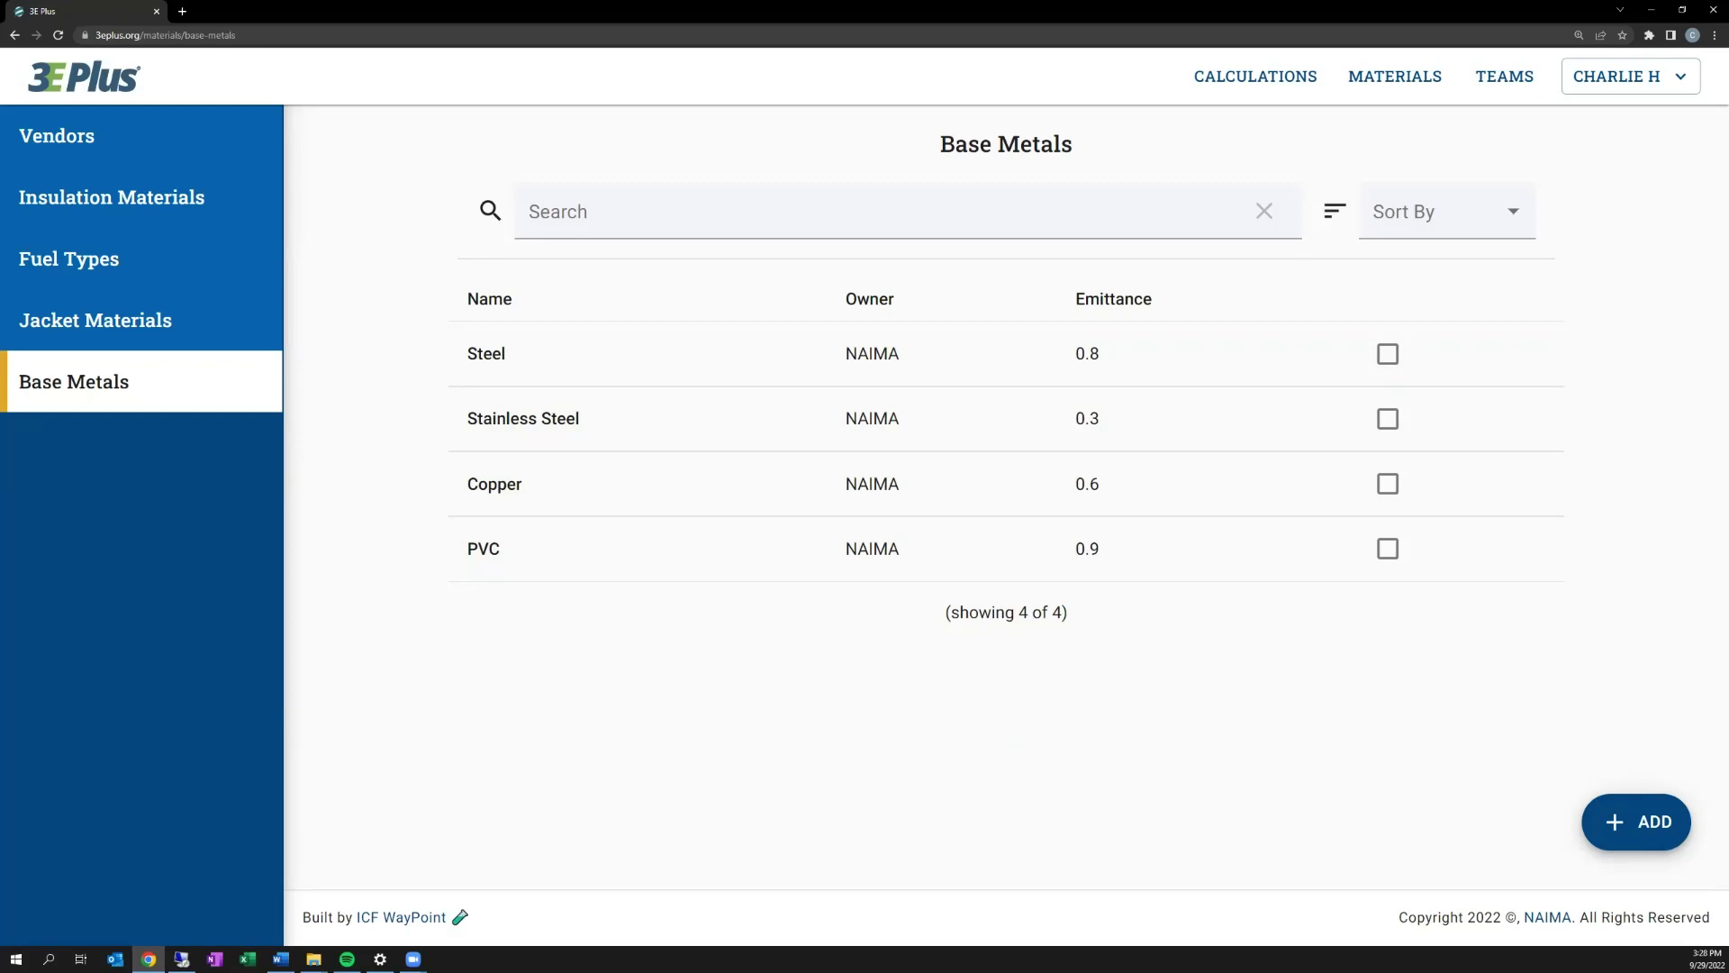
Go to the Teams page and cancel the Create New Team dialog.
{"action": "left_click", "coordinate": [1499, 78]}
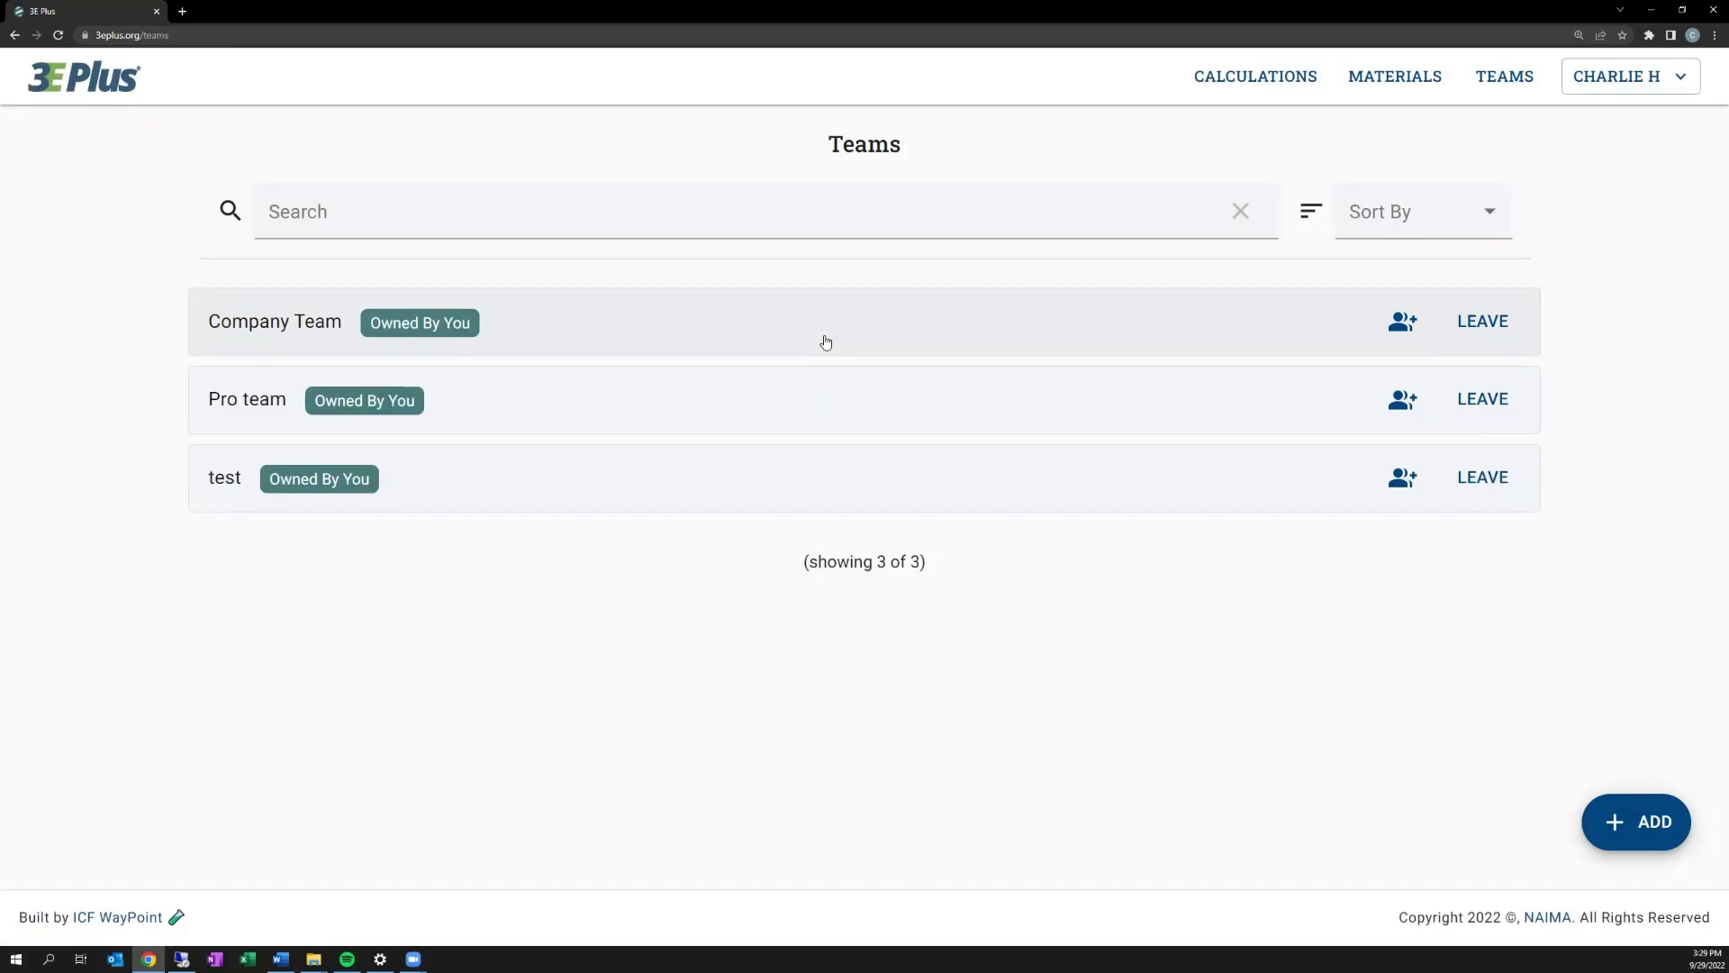
{"action": "left_click", "coordinate": [1632, 819]}
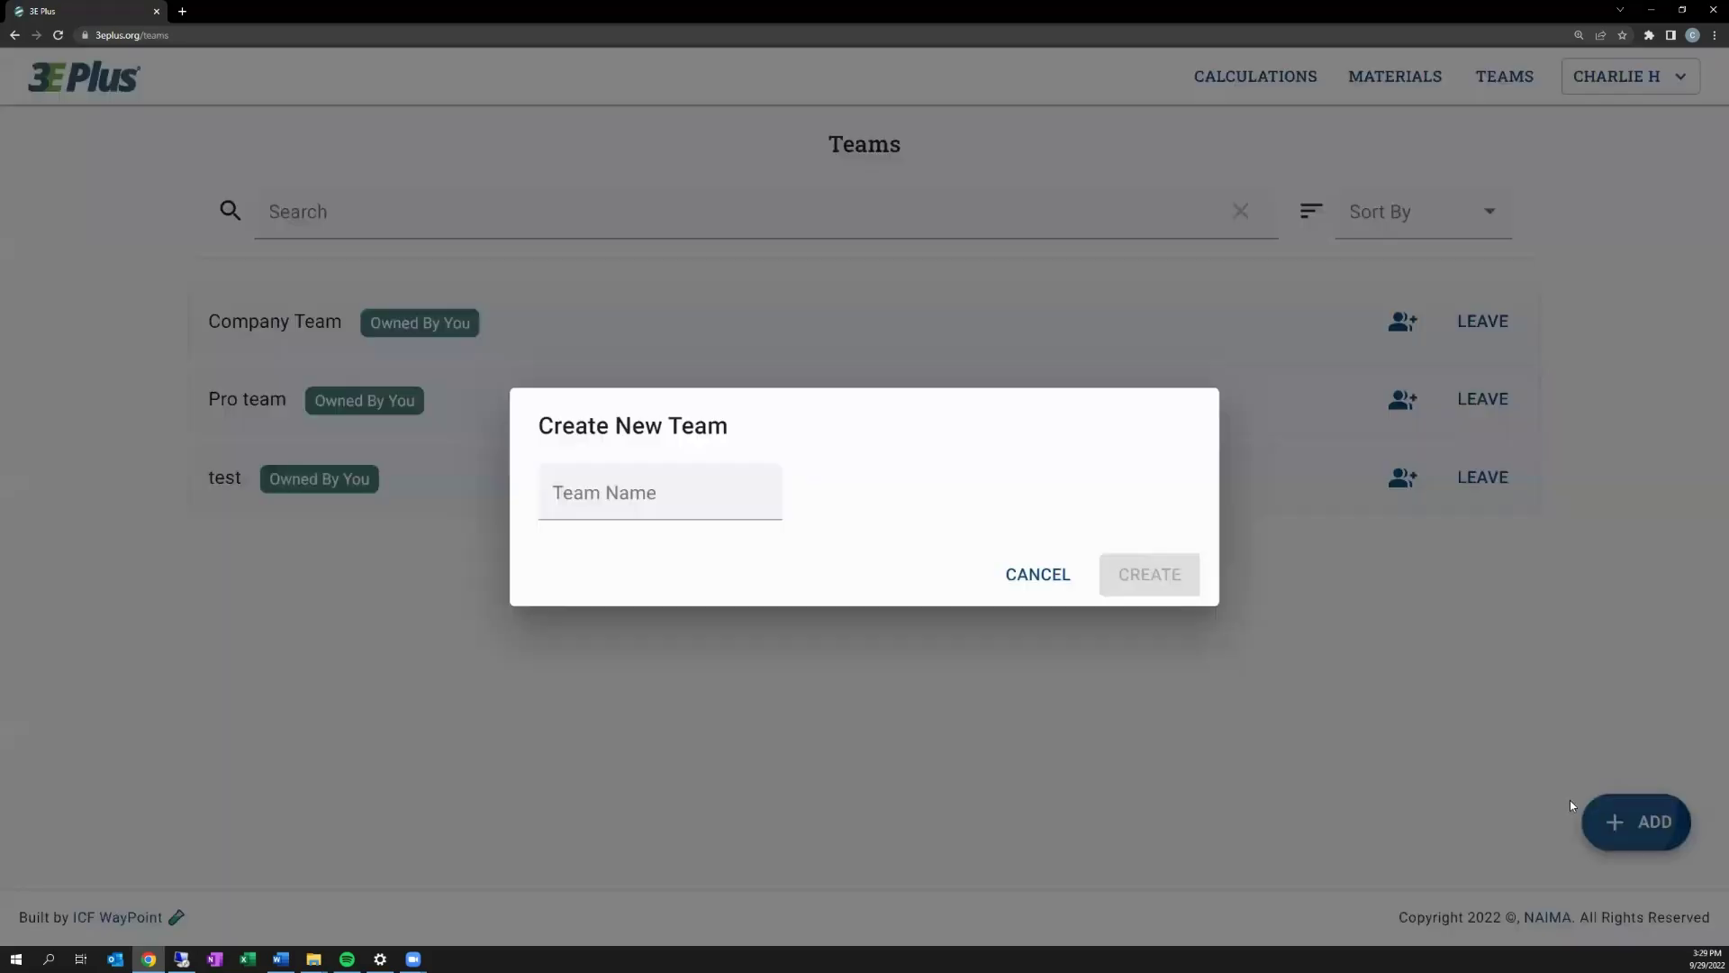
{"action": "left_click", "coordinate": [1036, 574]}
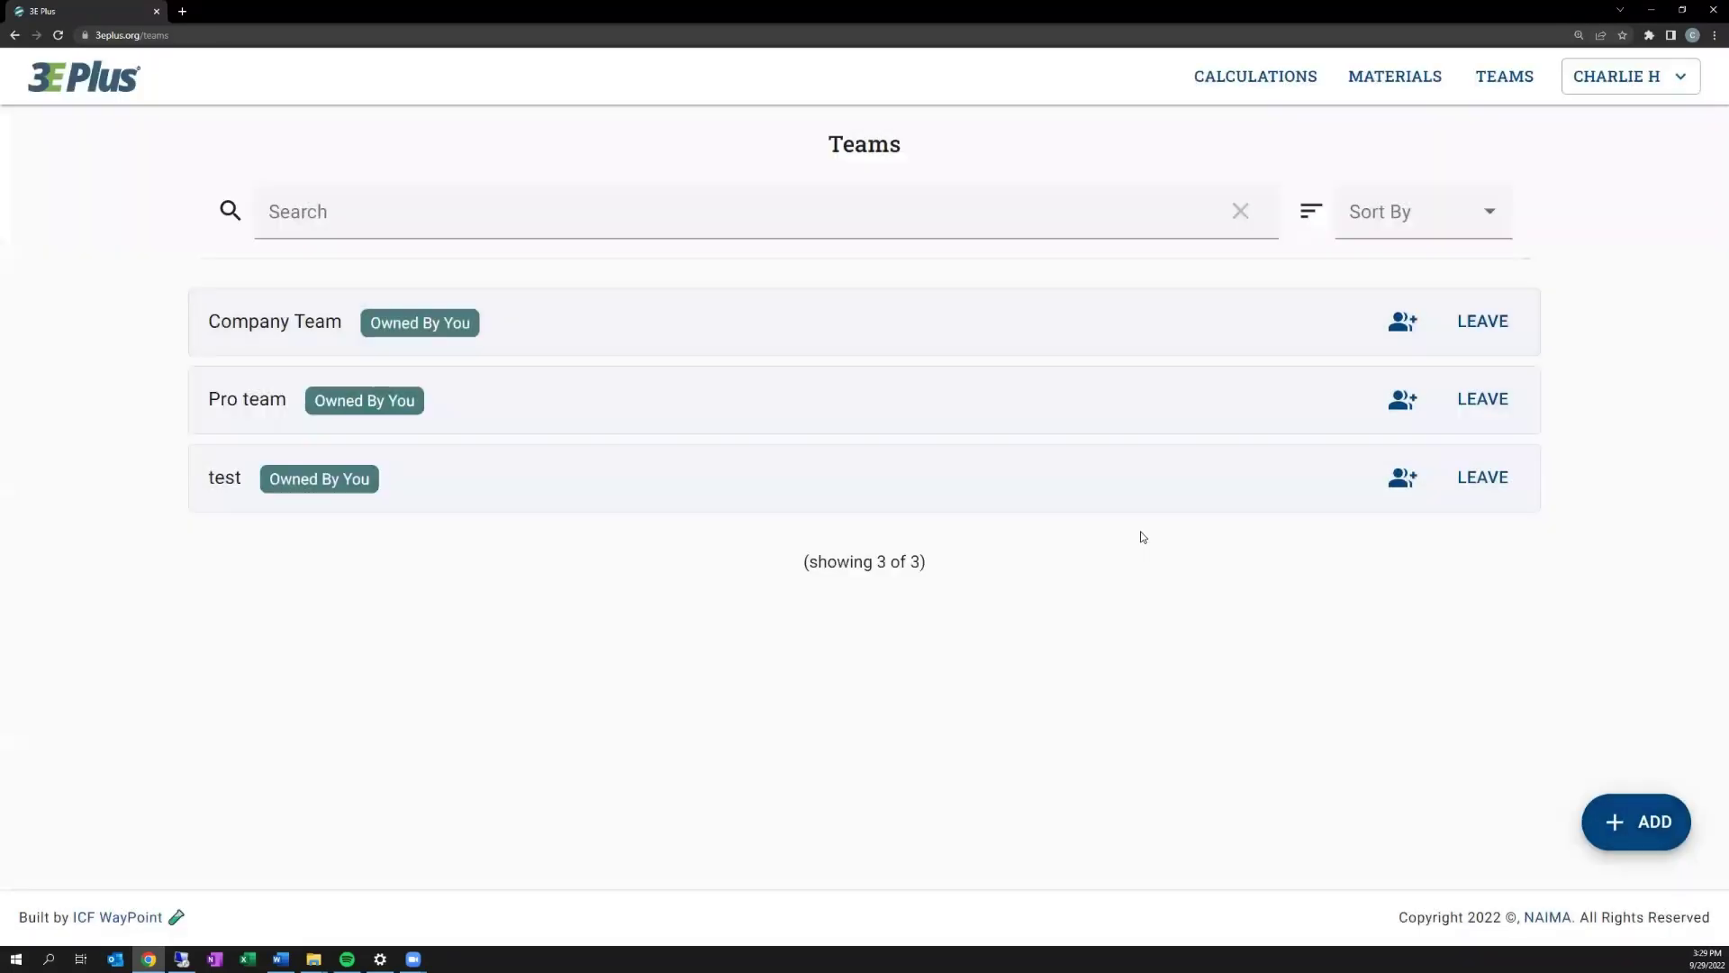
View Company Team's invite link, then return to the Materials Vendors page.
{"action": "left_click", "coordinate": [1403, 323]}
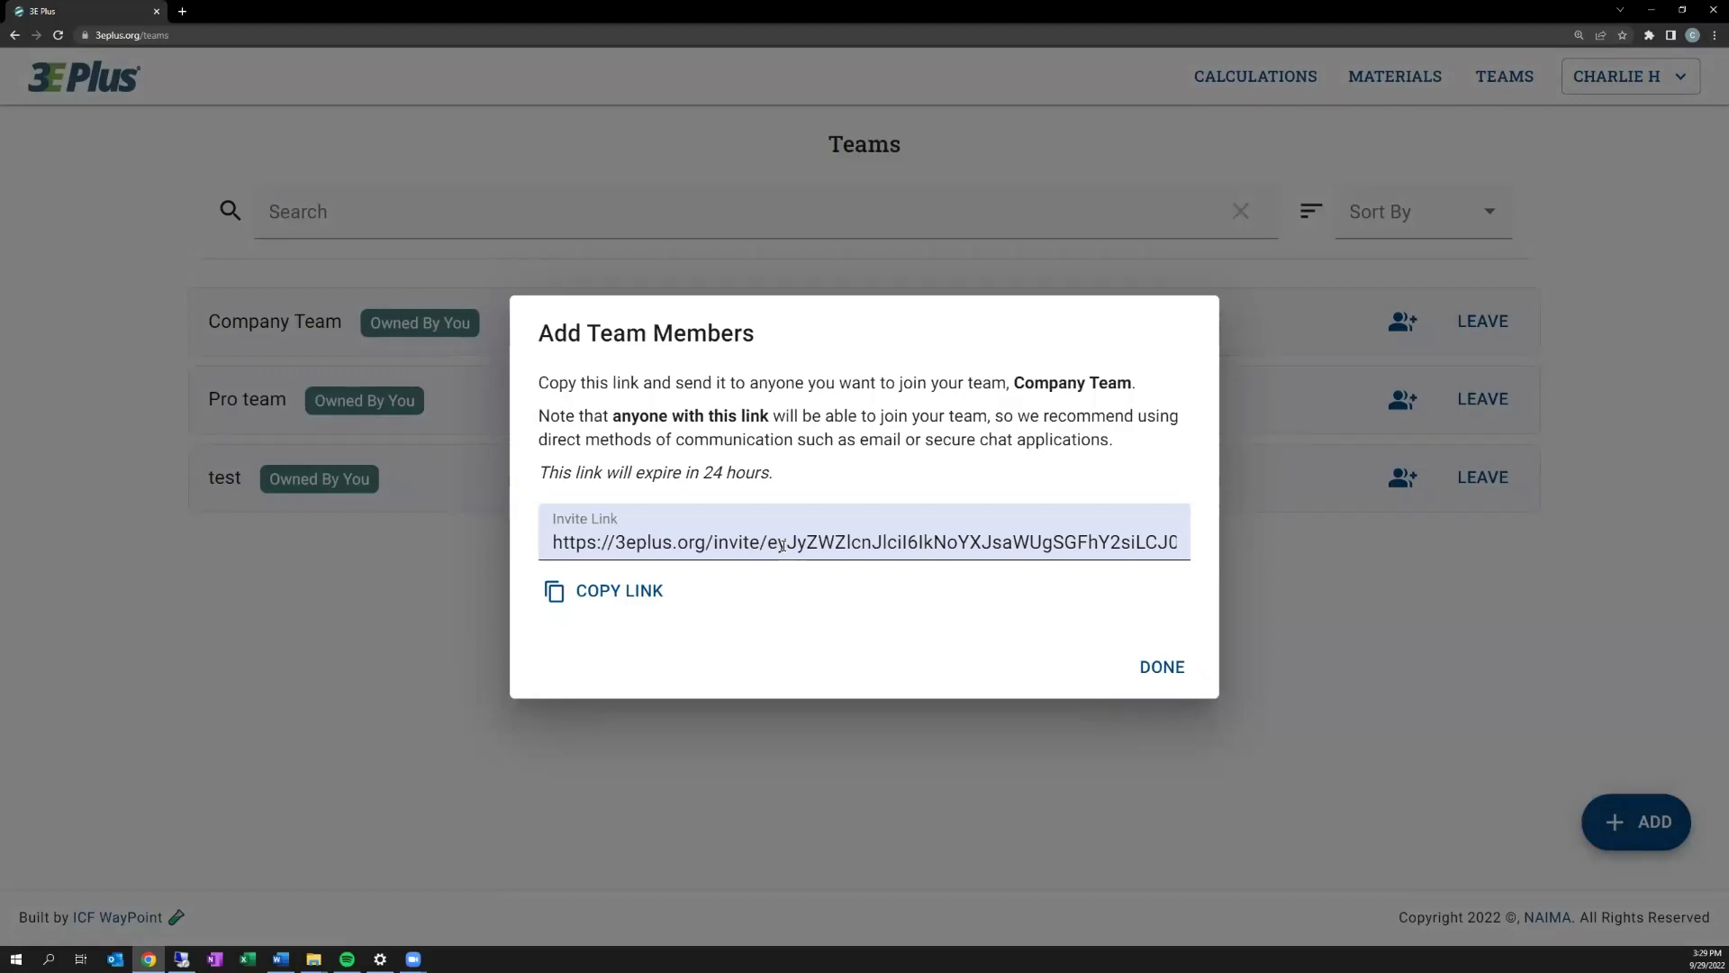
{"action": "left_click", "coordinate": [1153, 667]}
{"action": "left_click", "coordinate": [1401, 78]}
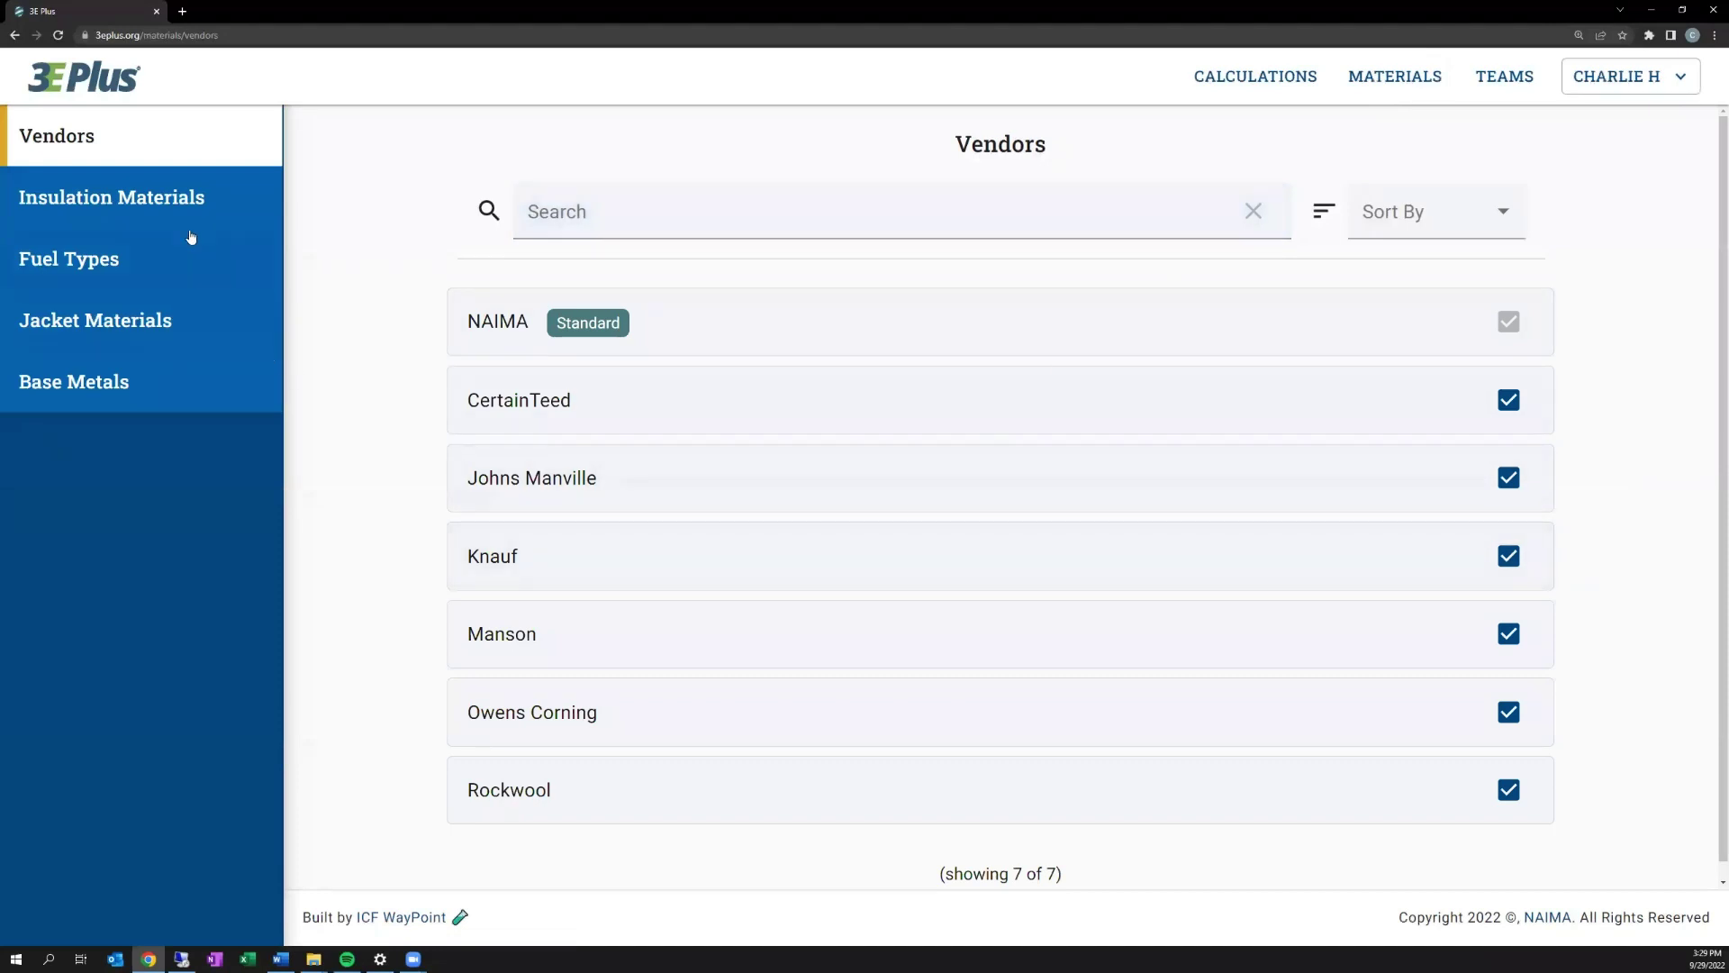
Tick Material Z in Insulation Materials and add it to Company Team.
{"action": "left_click", "coordinate": [190, 197]}
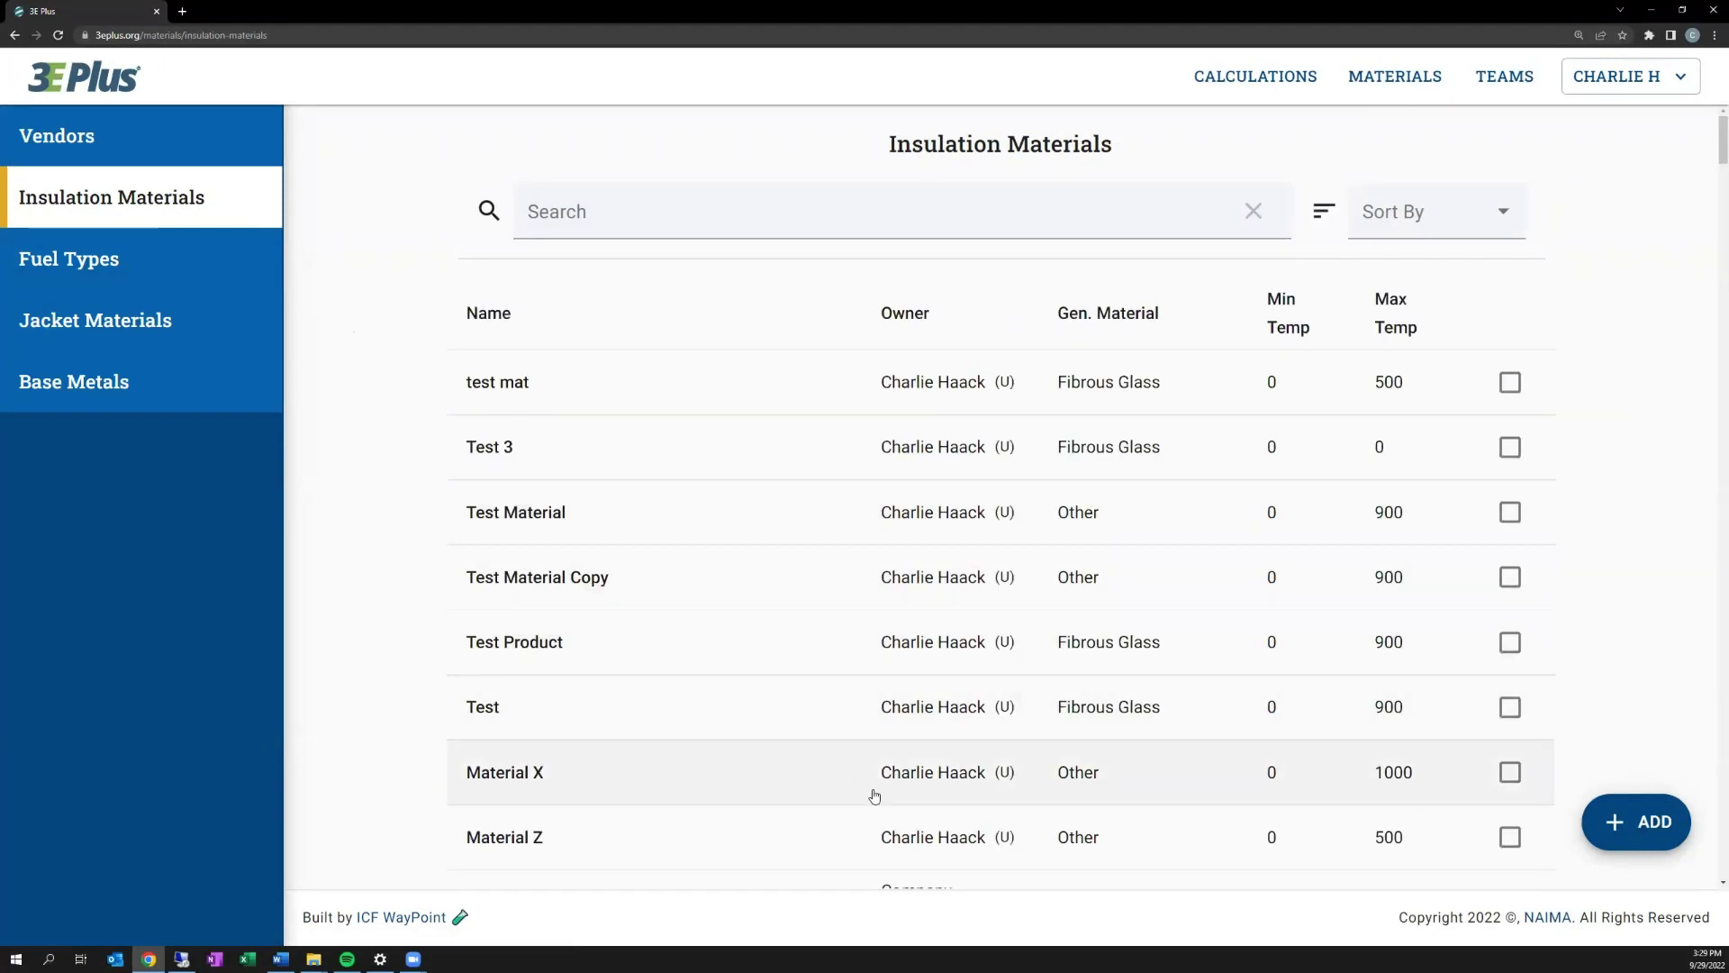
{"action": "left_click", "coordinate": [1509, 837]}
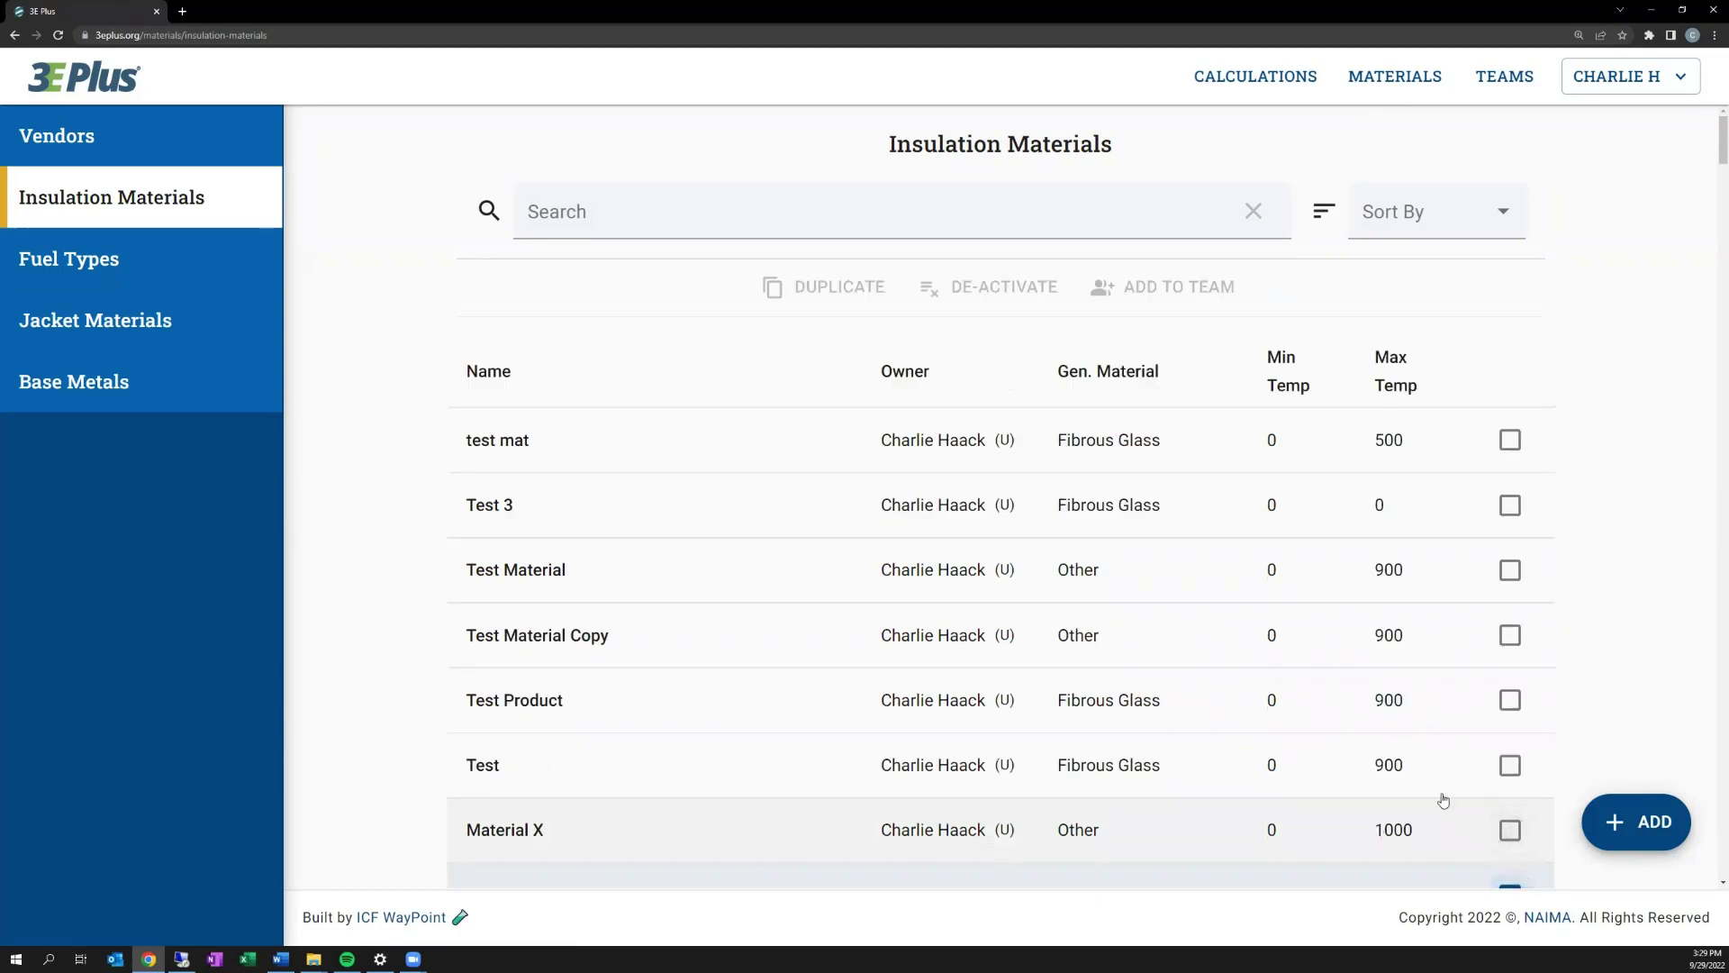
{"action": "scroll", "coordinate": [1413, 726], "scroll_direction": "down", "scroll_amount": 2}
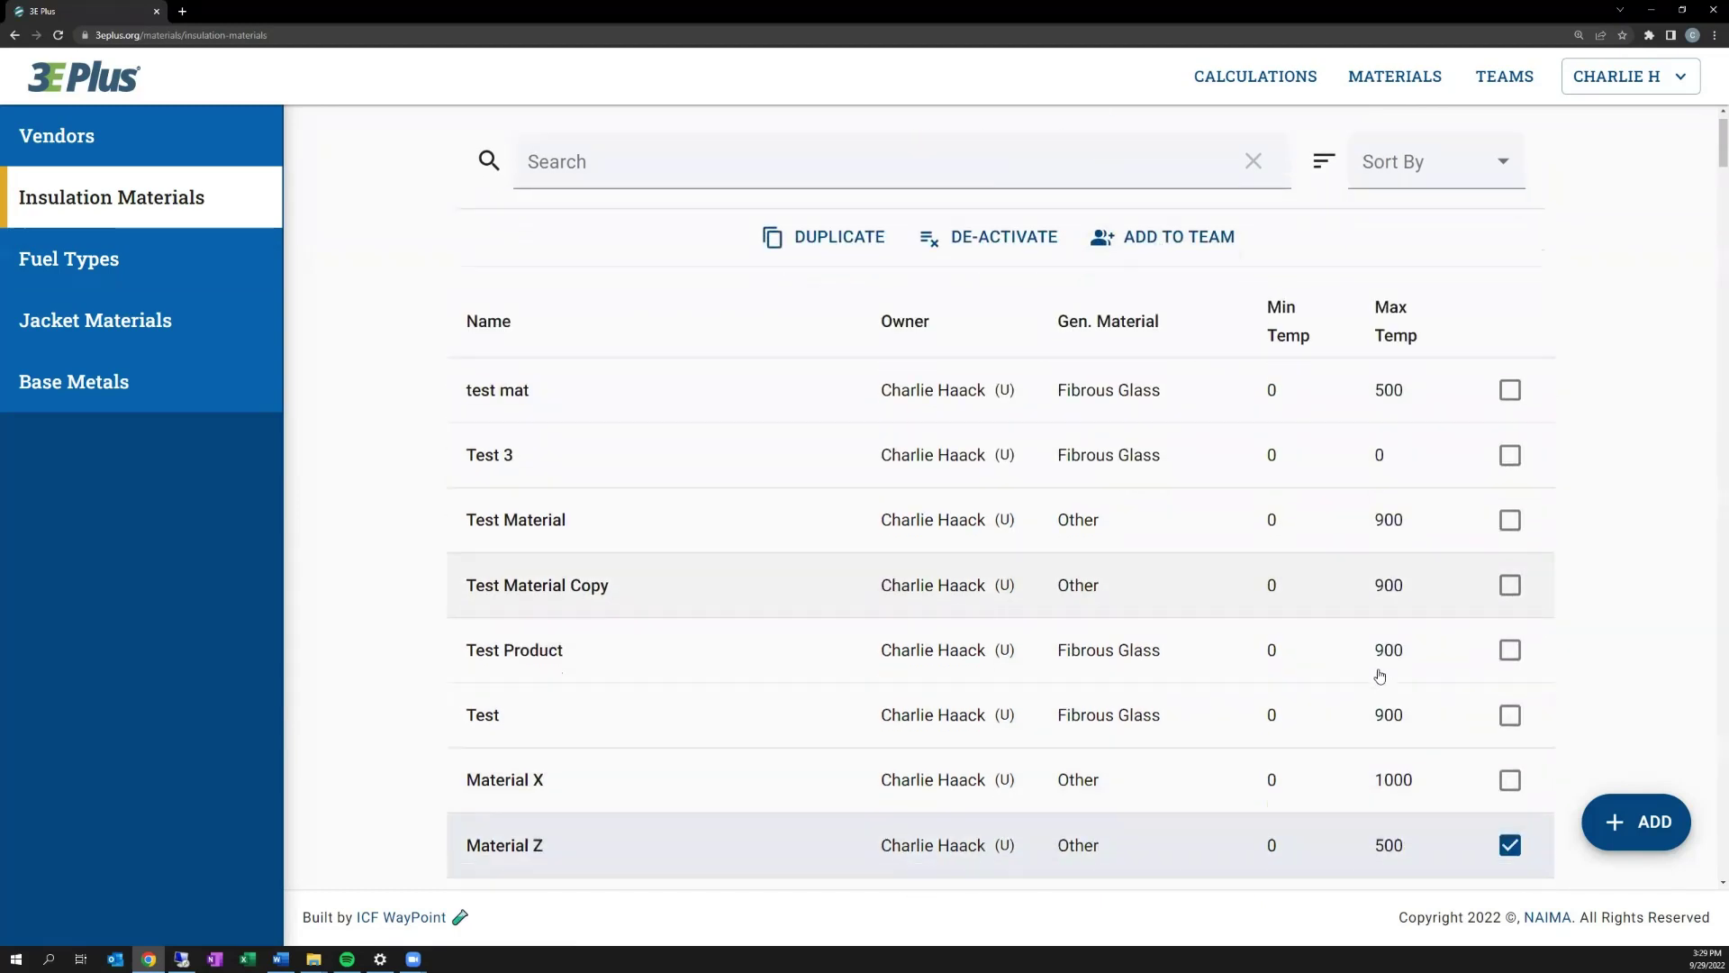
{"action": "left_click", "coordinate": [1176, 155]}
{"action": "left_click", "coordinate": [646, 552]}
{"action": "left_click", "coordinate": [630, 619]}
{"action": "left_click", "coordinate": [1142, 641]}
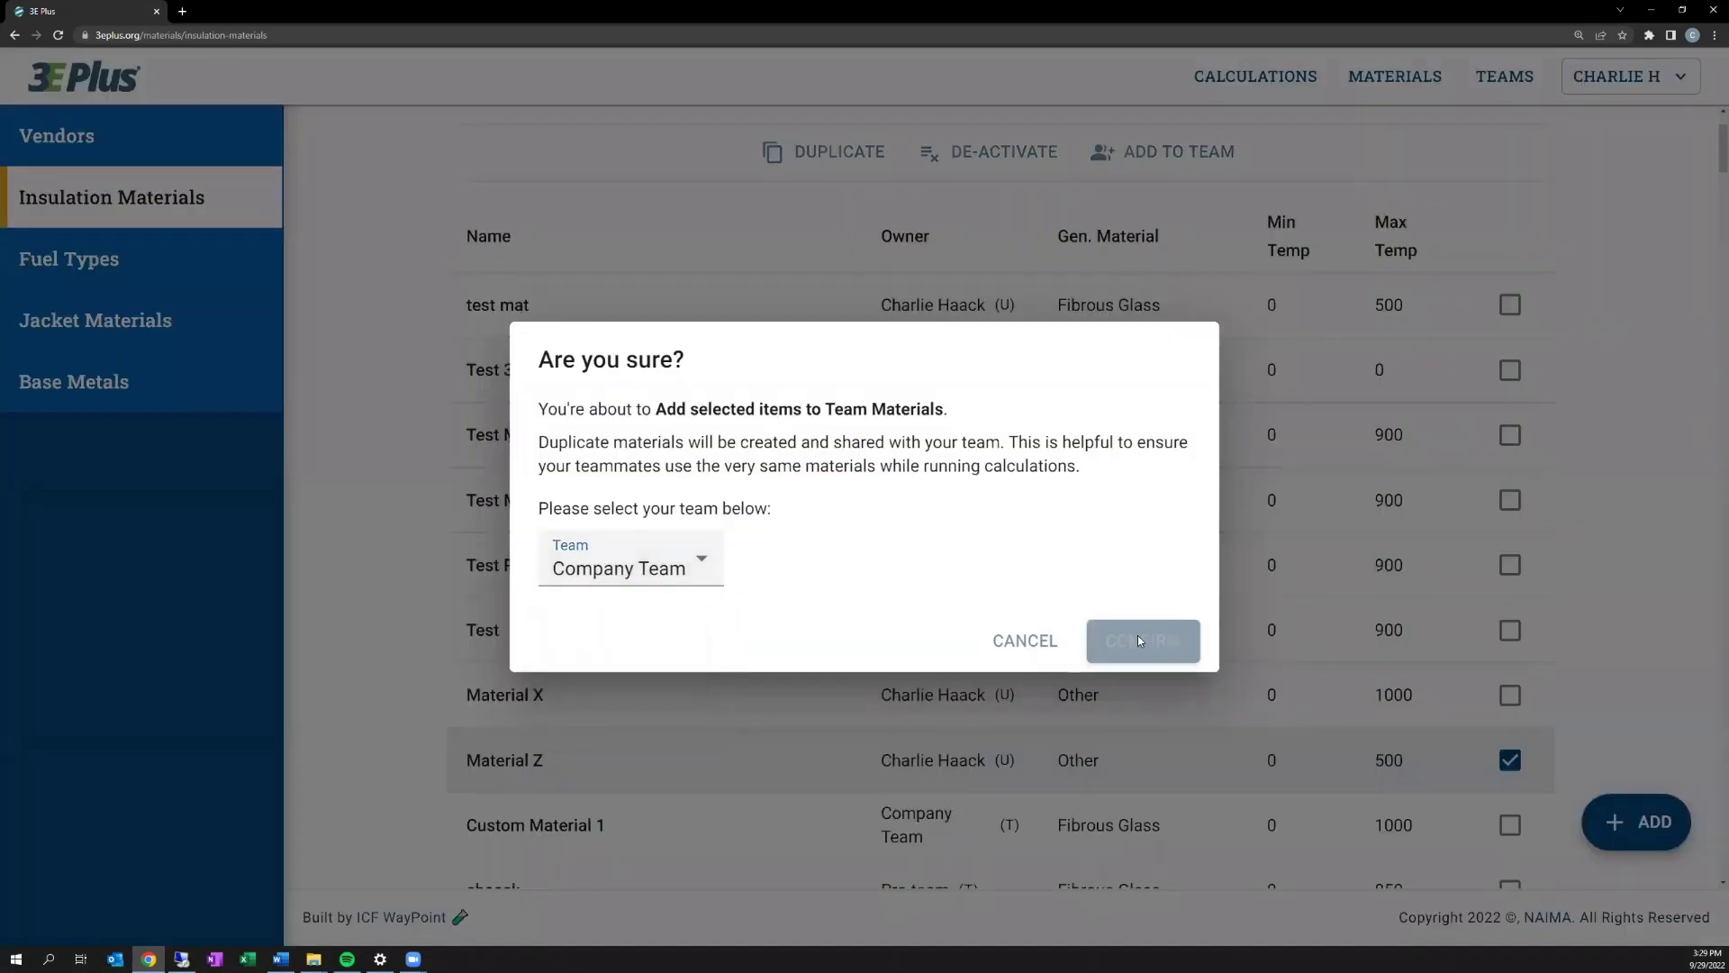